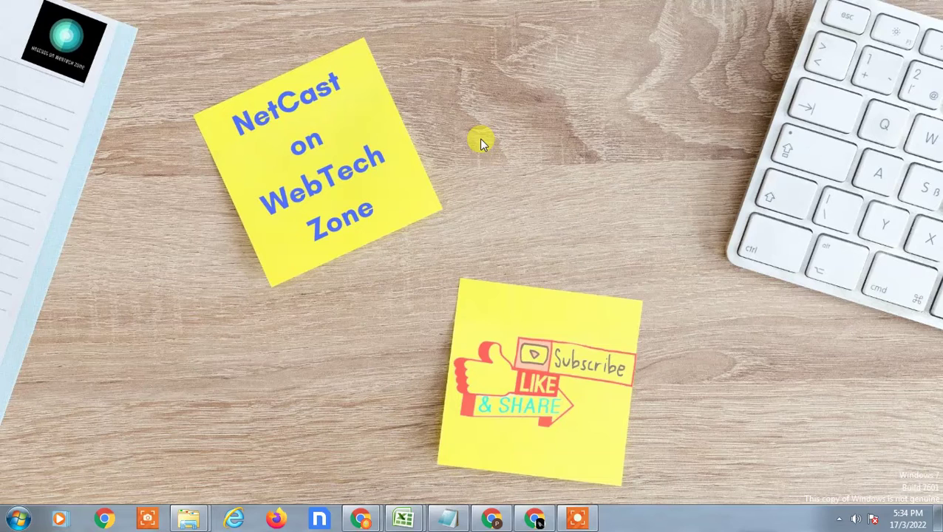
- Refresh the Windows desktop from its right-click menu
right_click(554, 67)
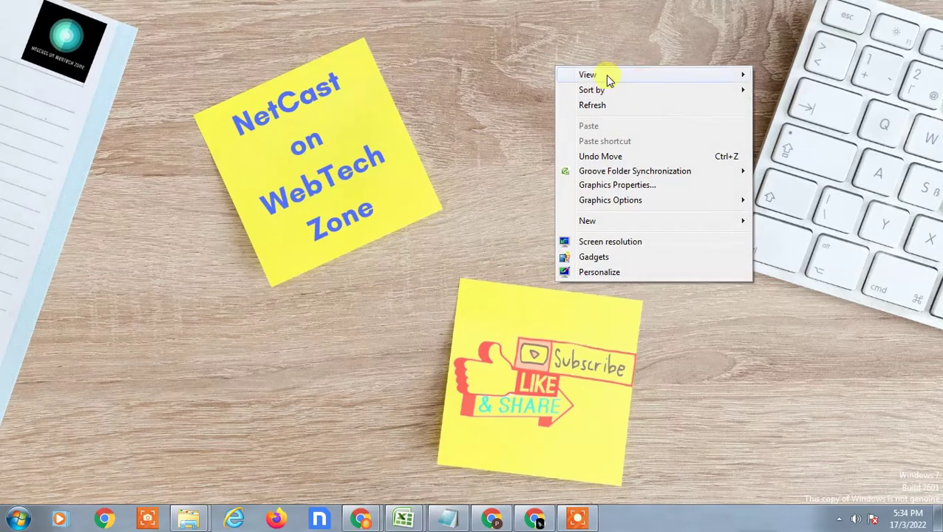
click(633, 115)
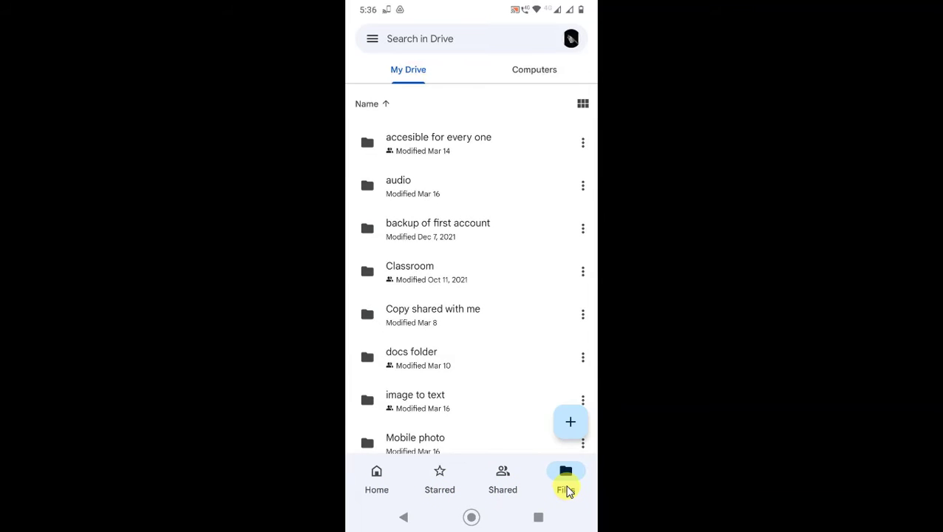
- Reload My Drive and scroll past the folders to files like 2020 Sales.xlsx
click(556, 477)
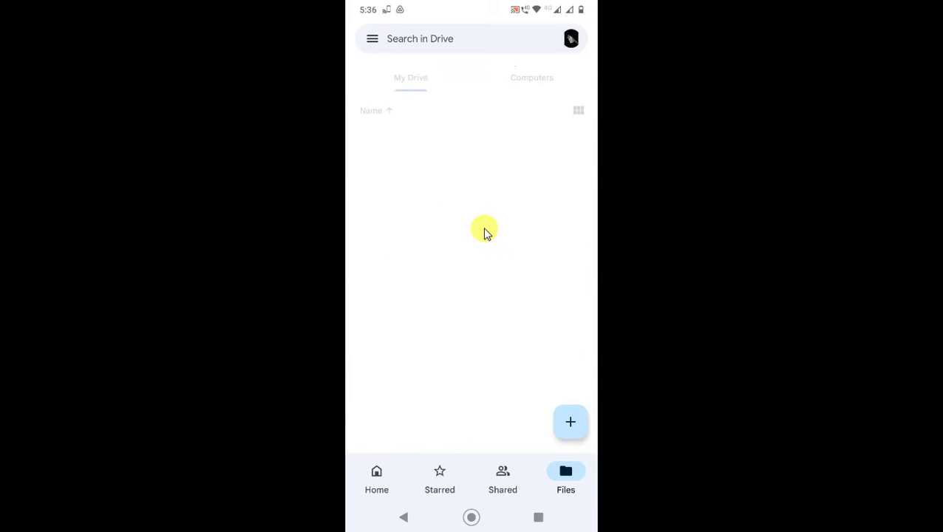
scroll(473, 292, down, 15)
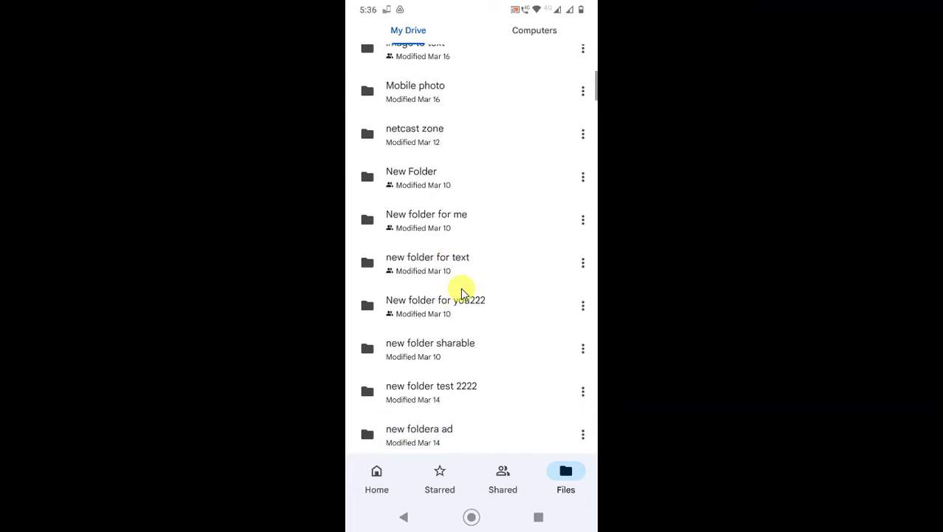
scroll(499, 265, down, 8)
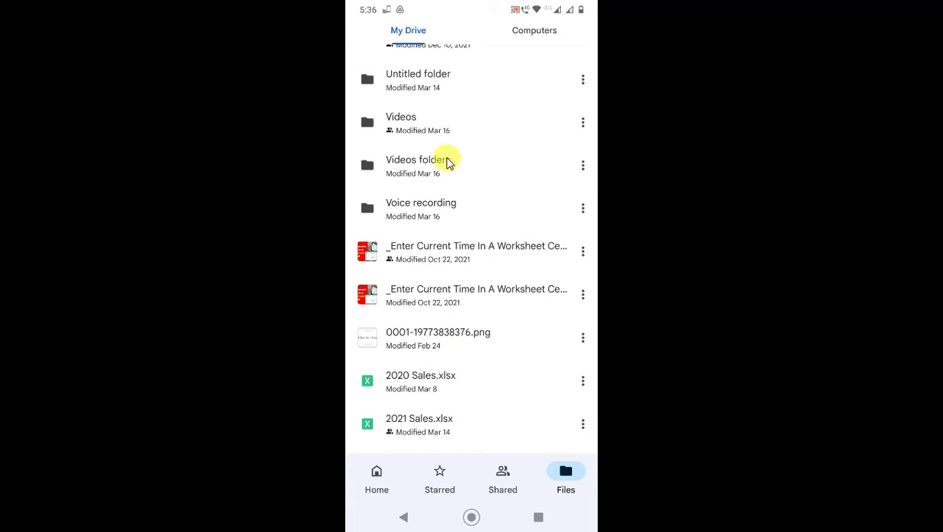
scroll(516, 314, up, 1)
scroll(515, 314, down, 2)
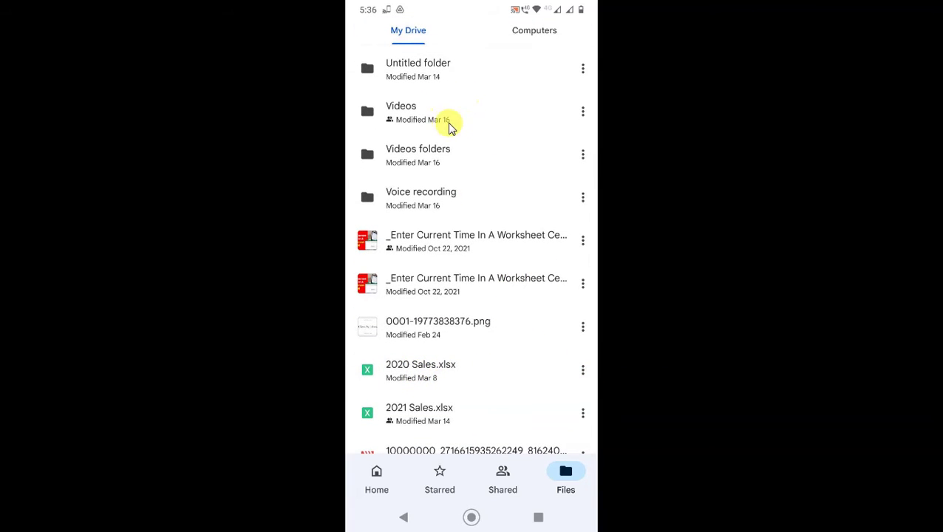
- Move 2020 Sales.xlsx into the Photos copy folder using its Move option
click(582, 370)
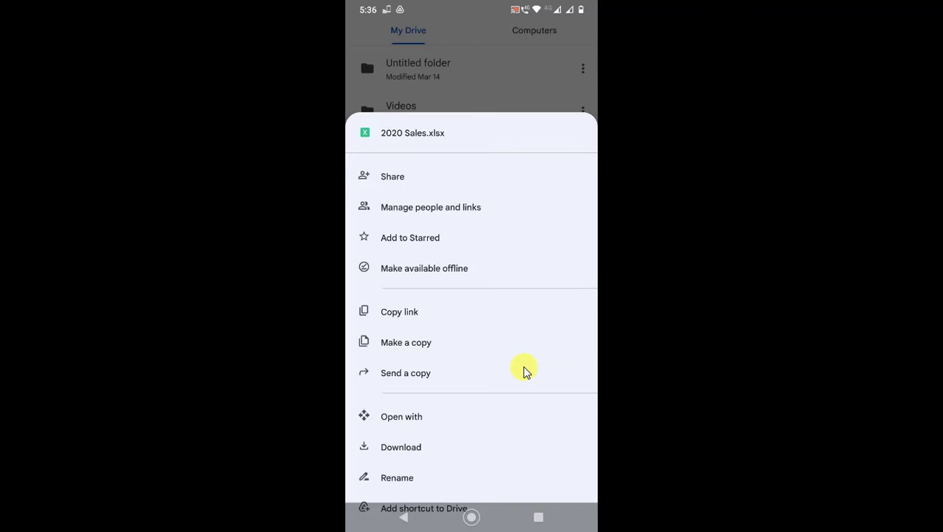
scroll(523, 371, down, 3)
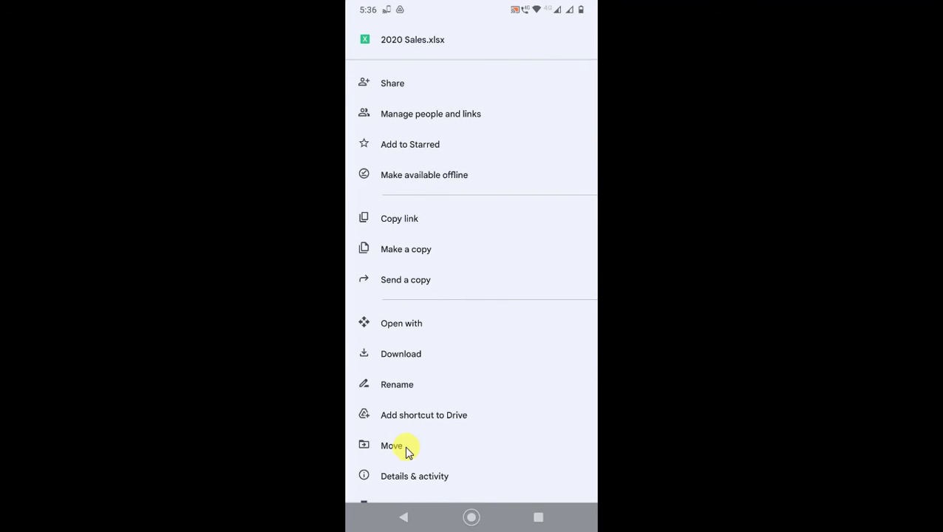
click(404, 447)
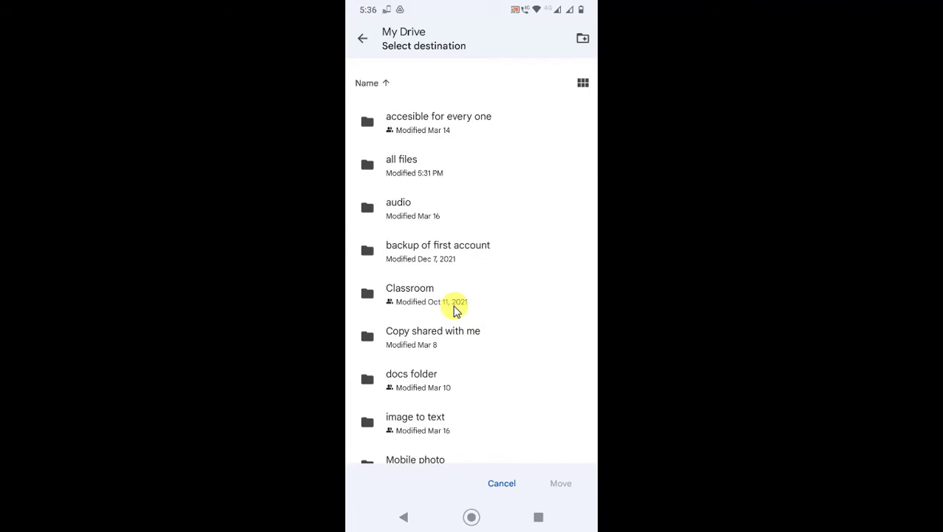
scroll(455, 310, down, 5)
scroll(454, 310, down, 5)
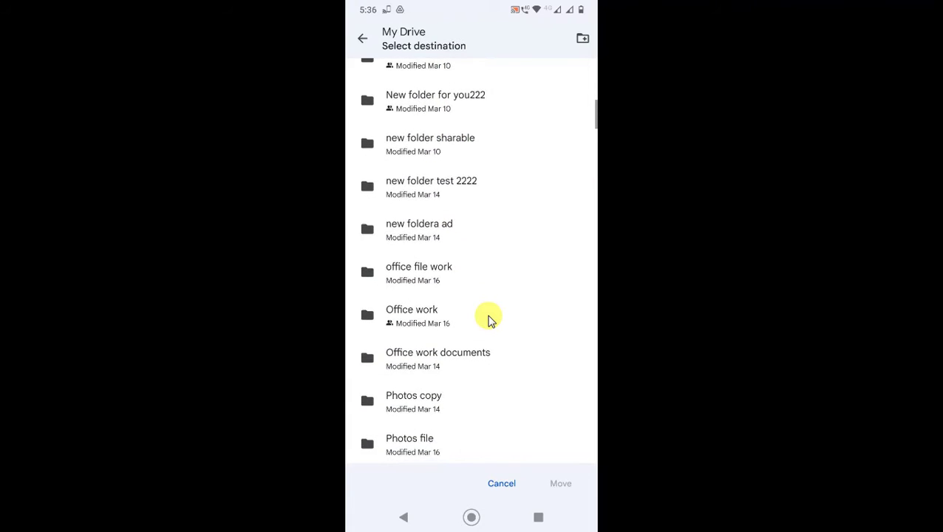
scroll(491, 318, down, 3)
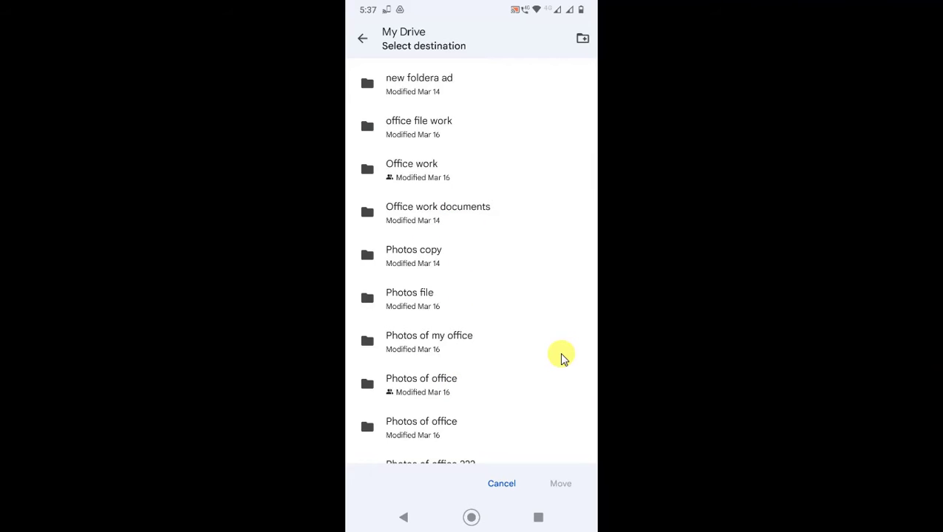
scroll(543, 119, up, 1)
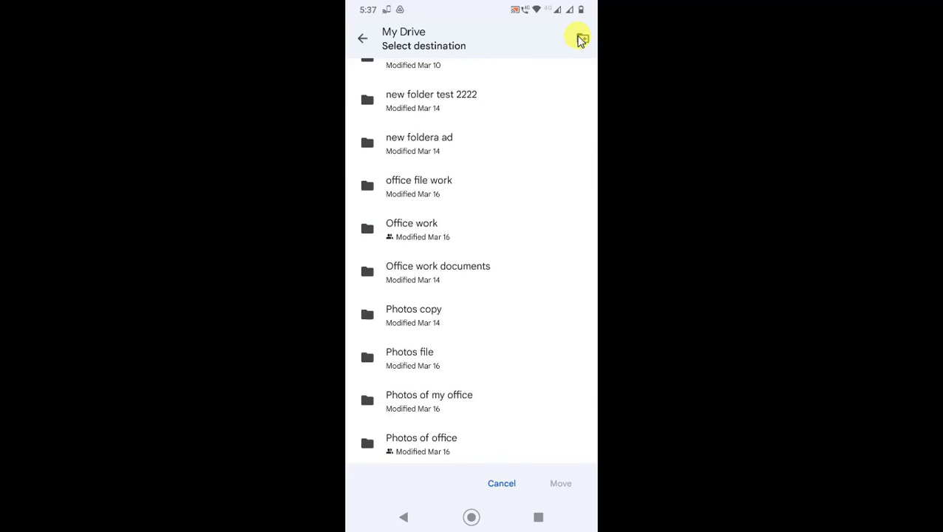
scroll(435, 294, down, 3)
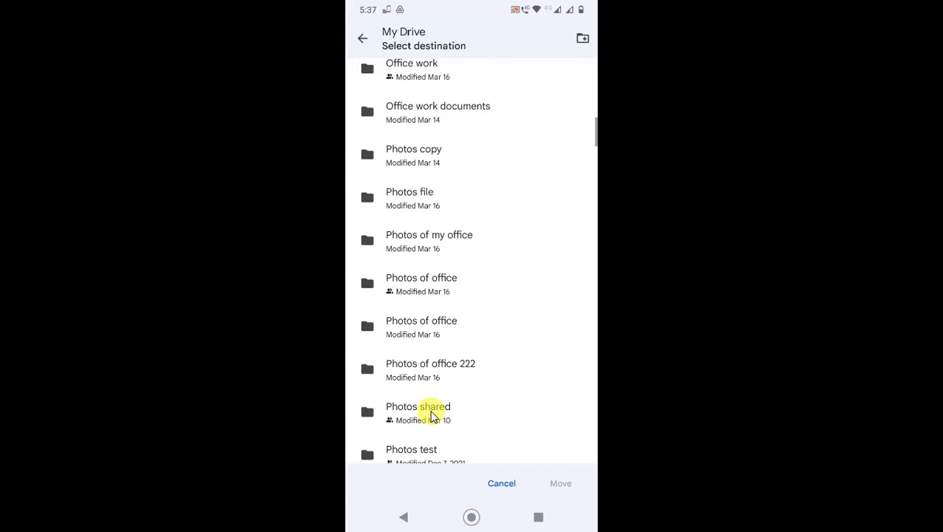
scroll(575, 71, up, 1)
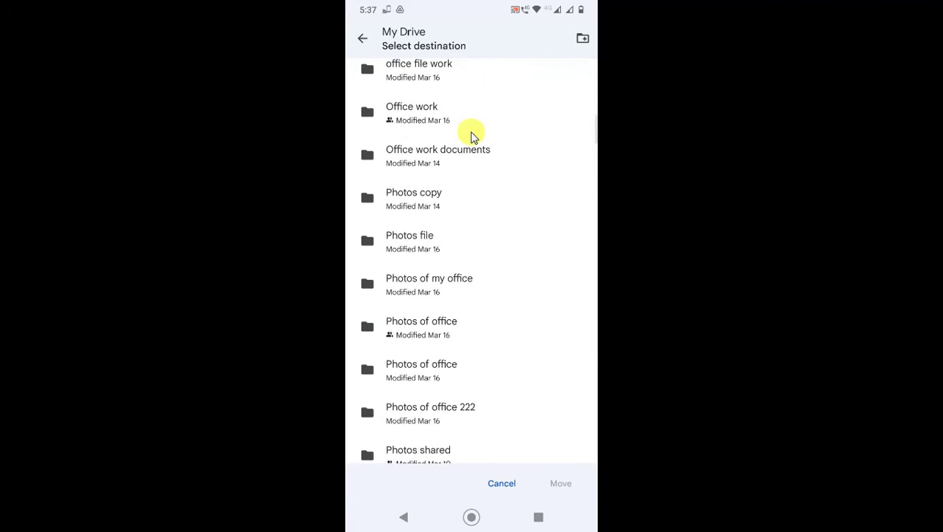
scroll(473, 137, up, 1)
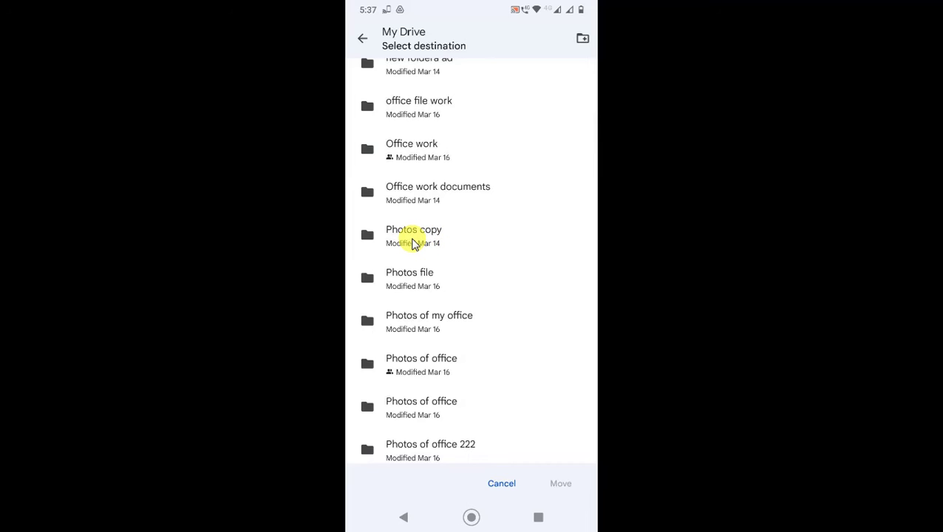
click(414, 240)
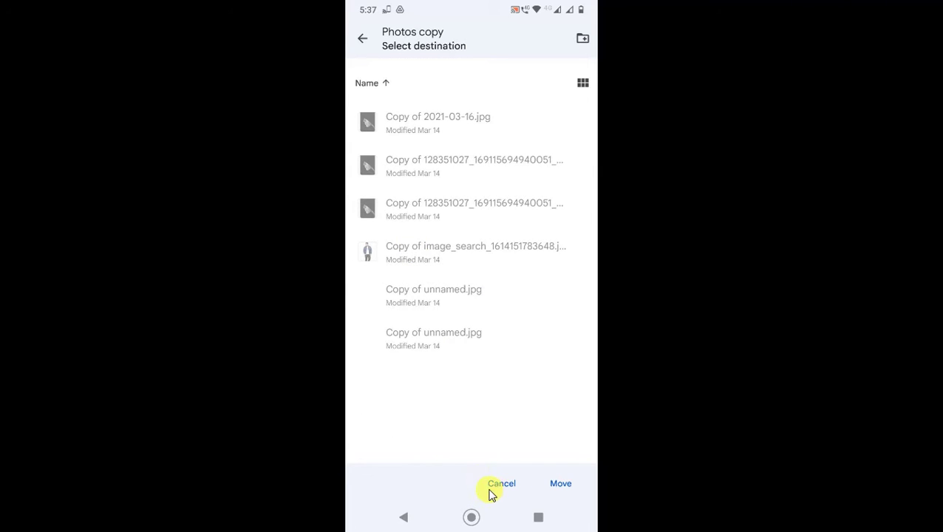
click(553, 483)
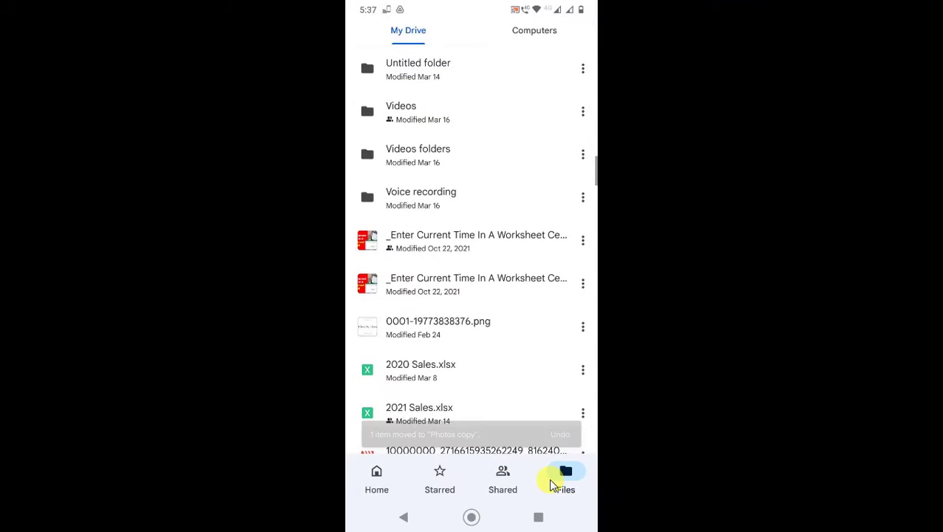
- Look inside the Photos test and Photos shared folders, returning to My Drive each time
scroll(434, 438, up, 10)
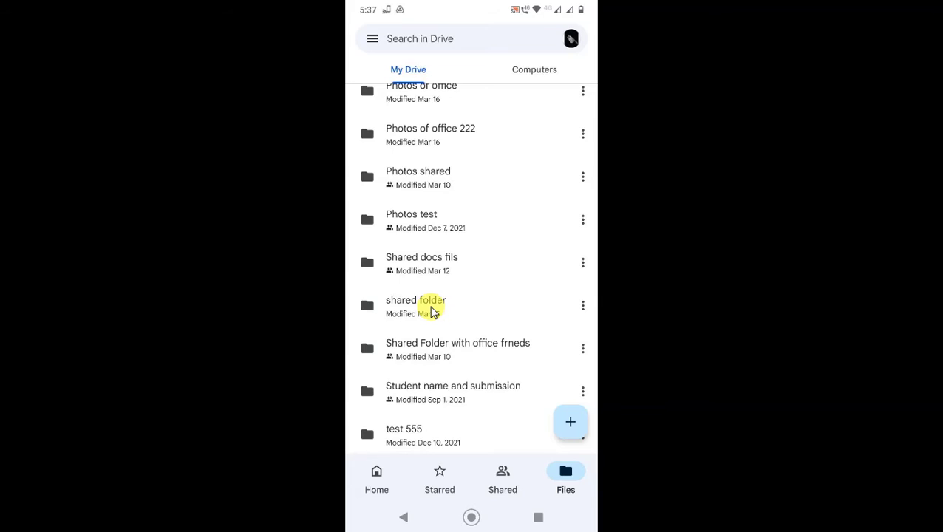
click(413, 219)
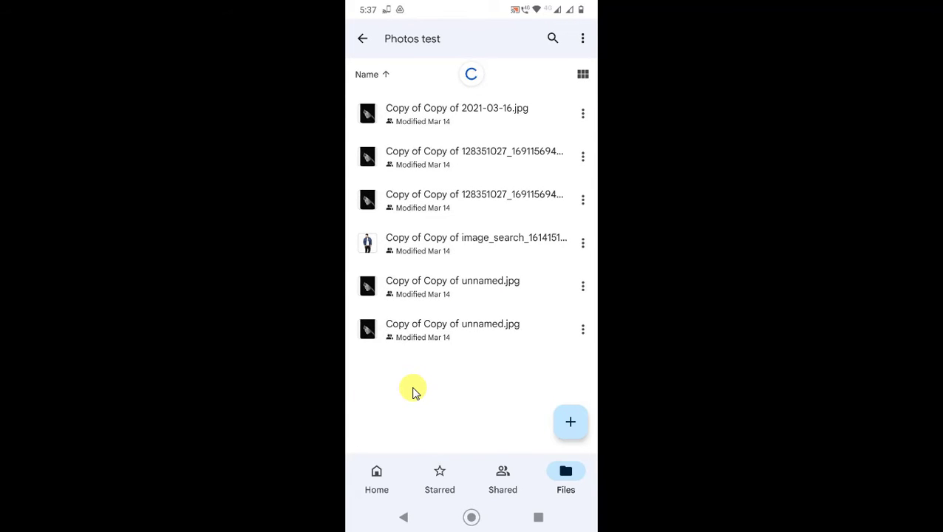
right_click(413, 391)
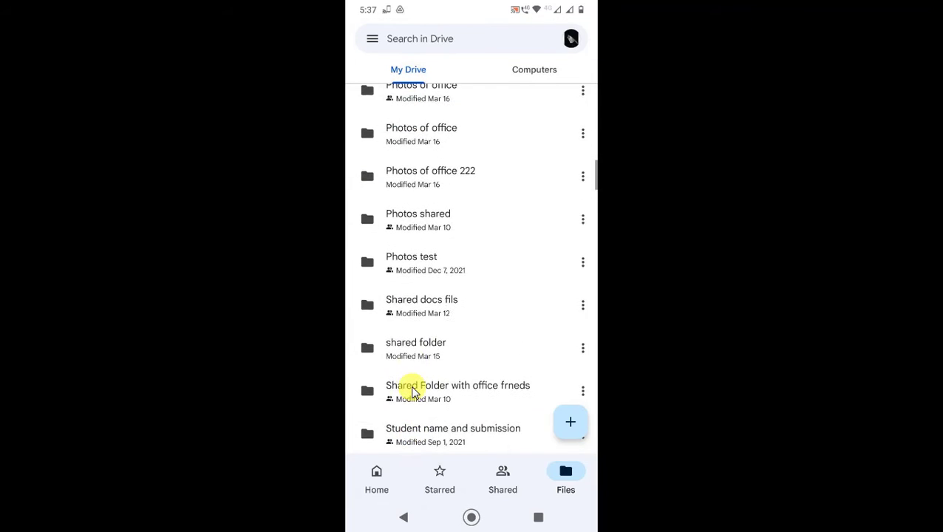
click(412, 390)
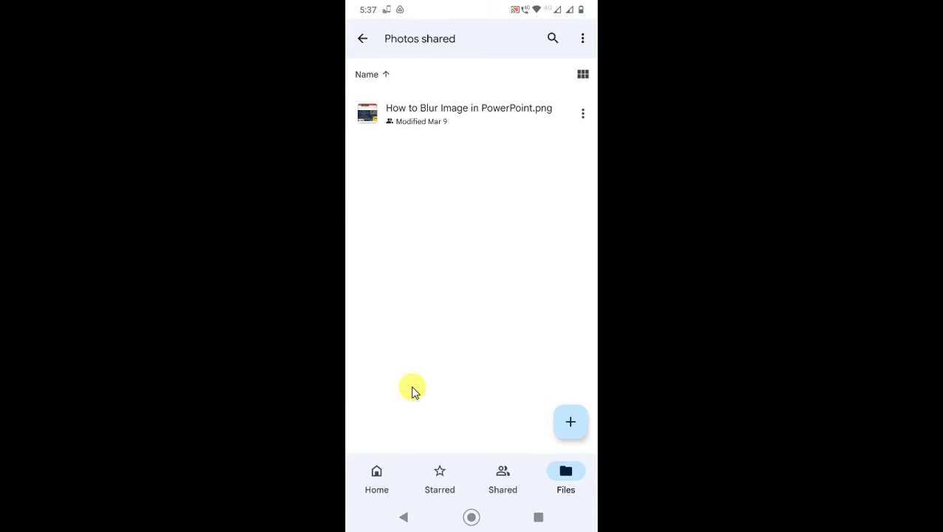
right_click(413, 390)
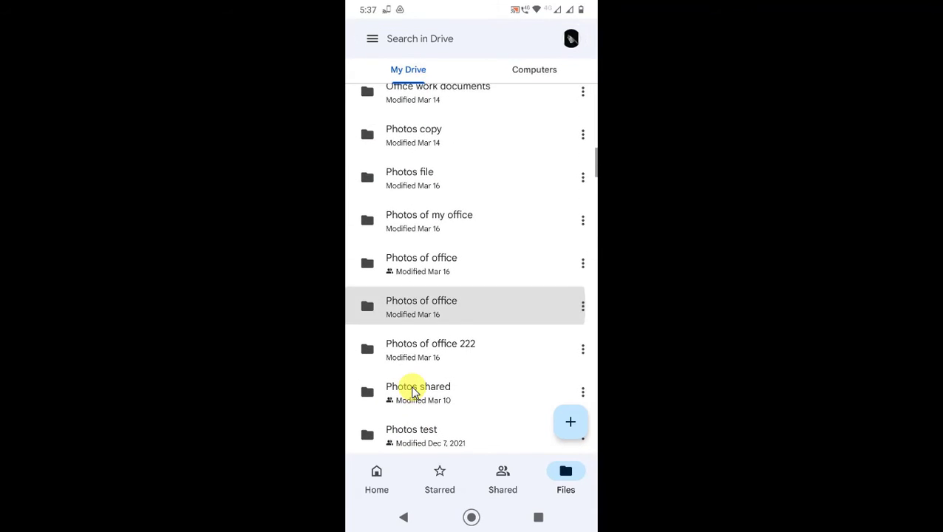
- Look inside the Photos of office and Photos file folders, then return to My Drive
click(412, 391)
right_click(413, 391)
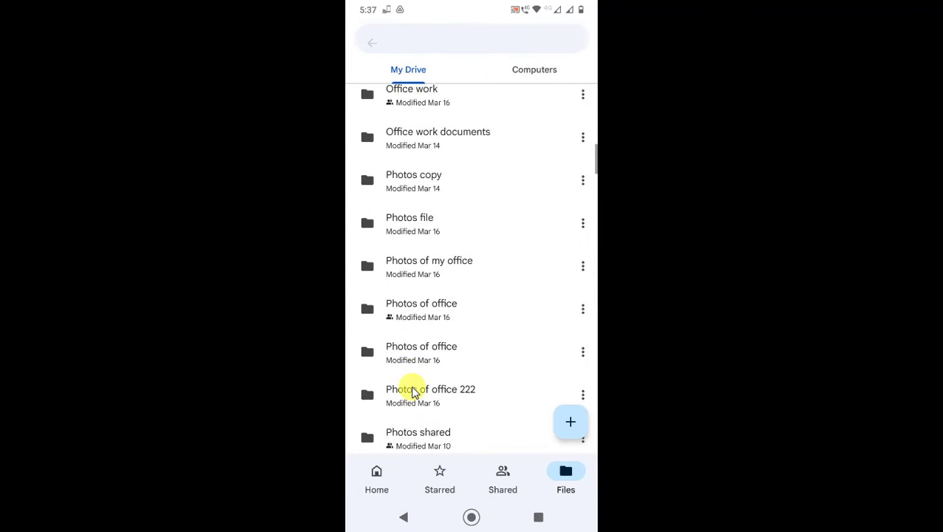
click(411, 240)
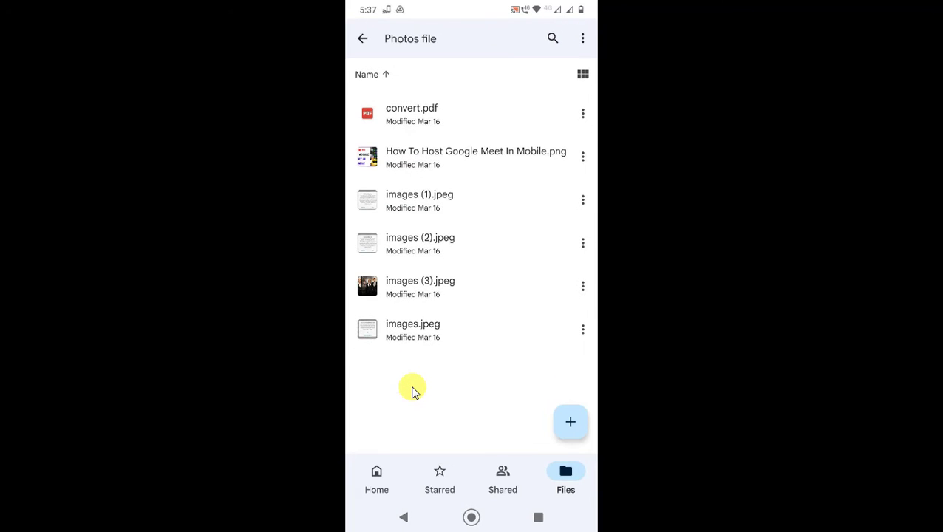
right_click(467, 425)
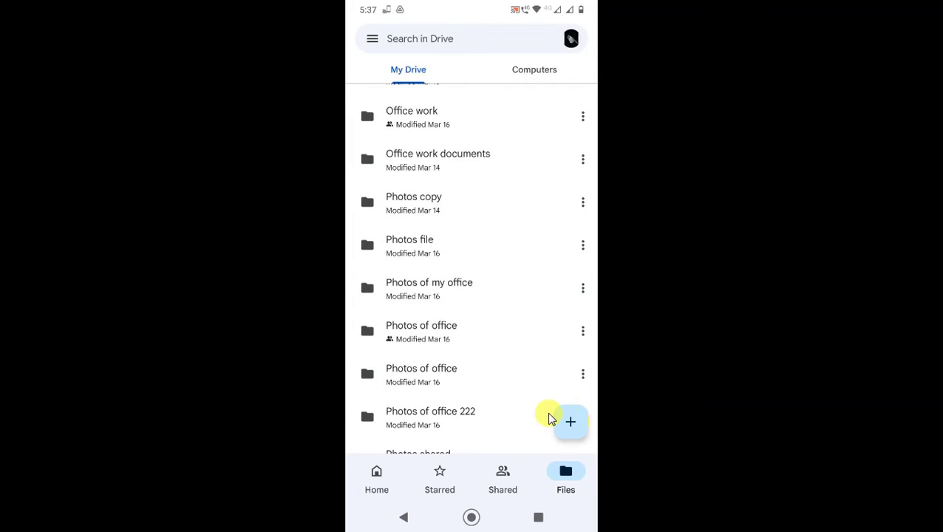
scroll(534, 261, down, 2)
scroll(549, 430, up, 2)
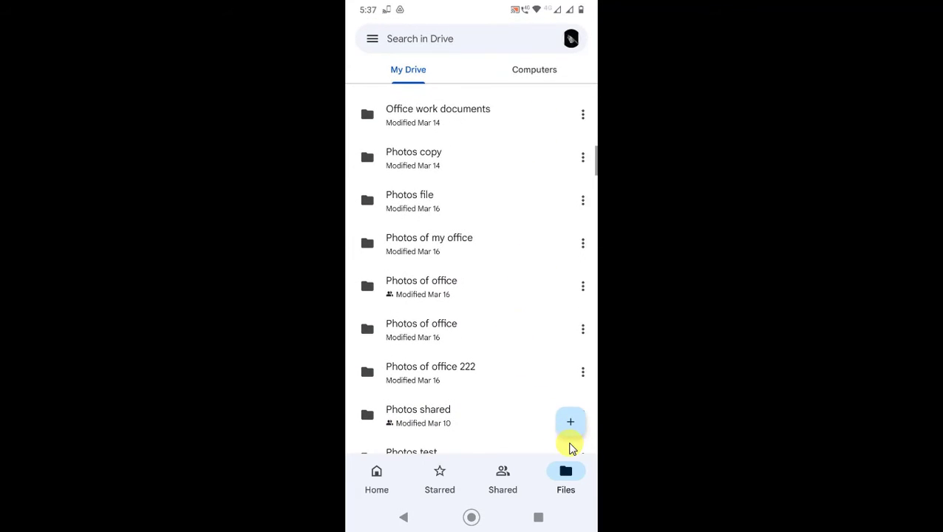
- Create a new My Drive folder named 'New folder for file' from the + menu
click(570, 425)
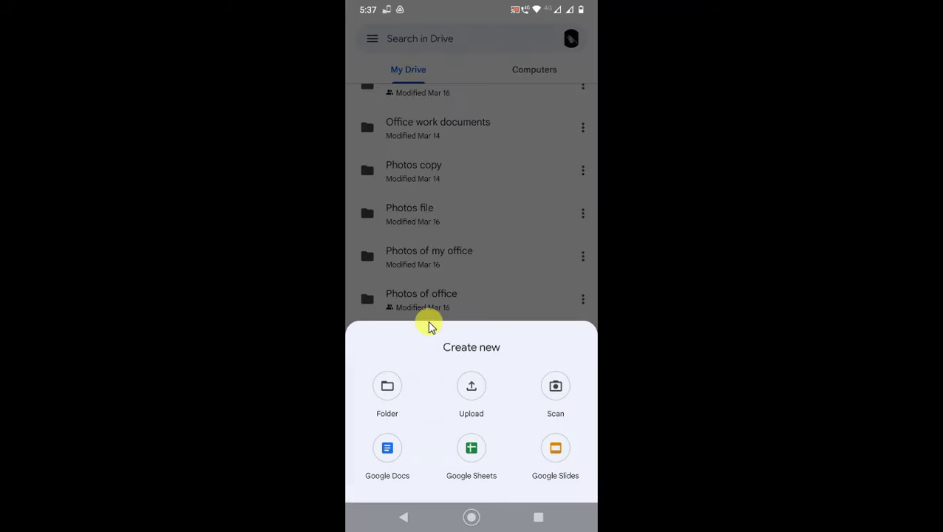
click(386, 384)
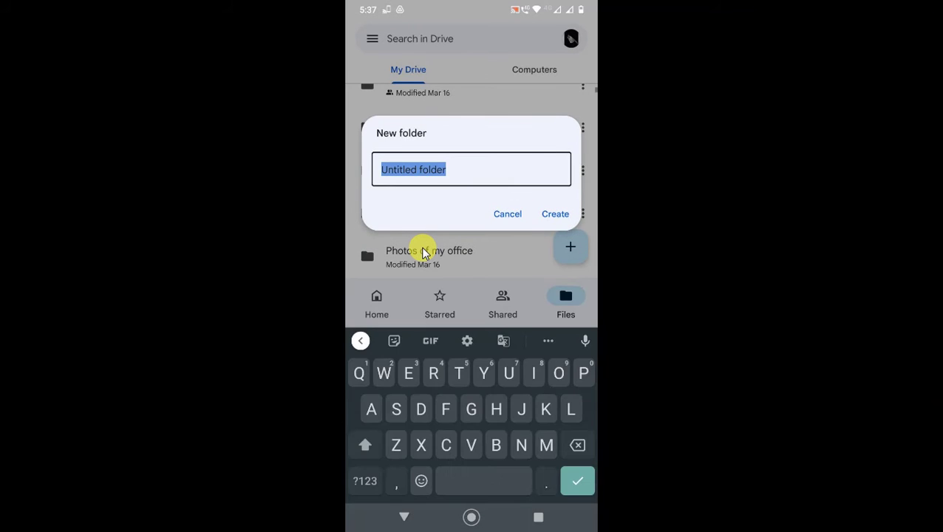
text(New folder for file)
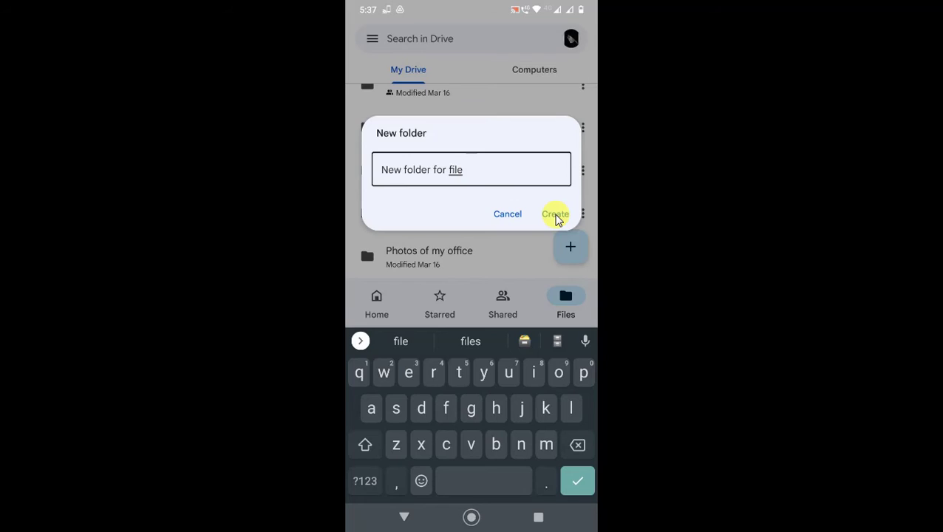
click(555, 216)
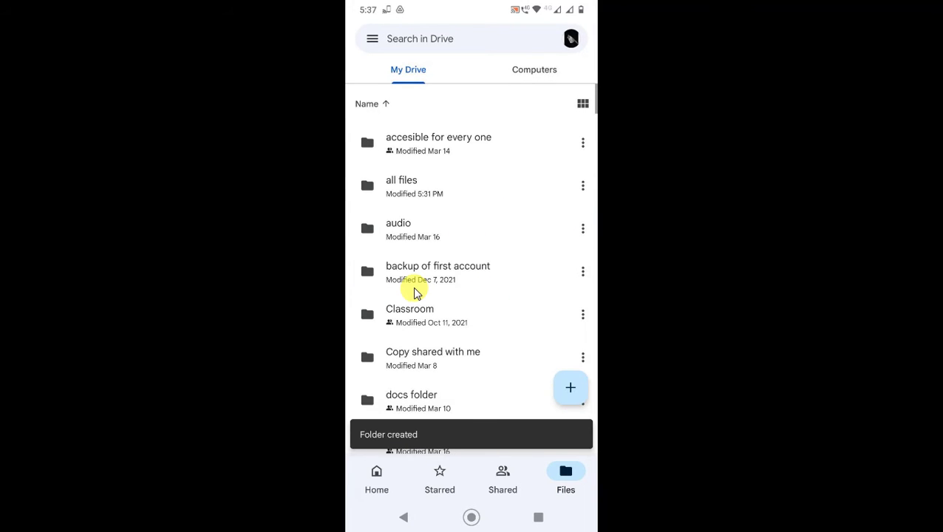
- Open the 'New folder for me' folder briefly and return to My Drive
scroll(414, 293, down, 5)
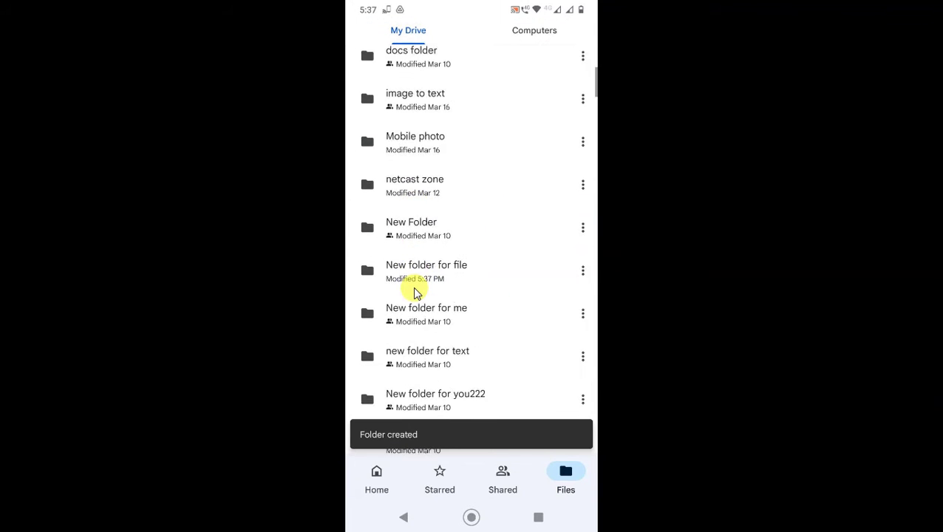
scroll(414, 293, up, 3)
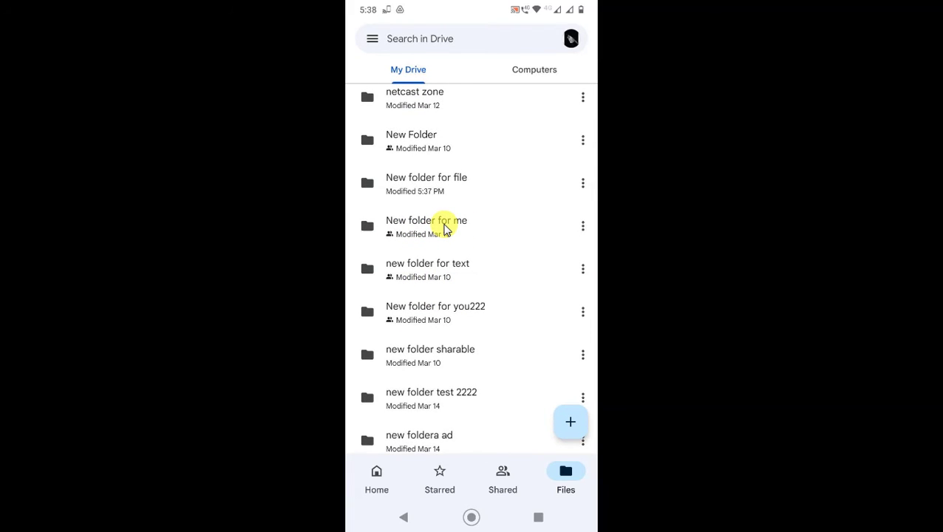
click(446, 230)
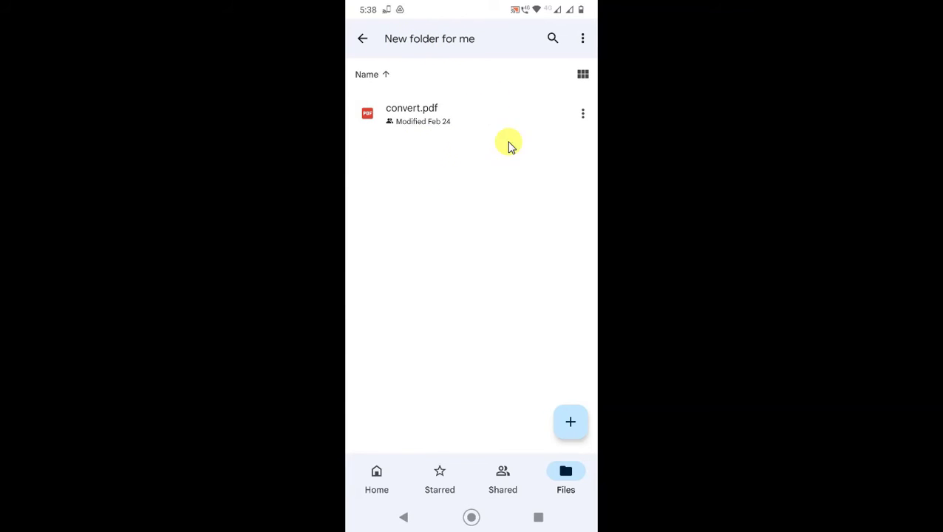
key(Escape)
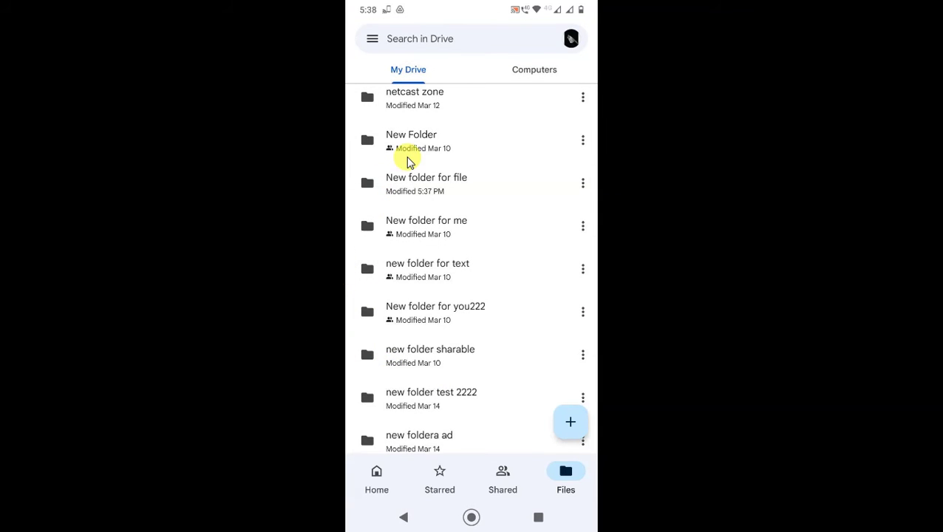
- Open the empty 'New folder for file' and bring up its add-new options
scroll(457, 208, up, 1)
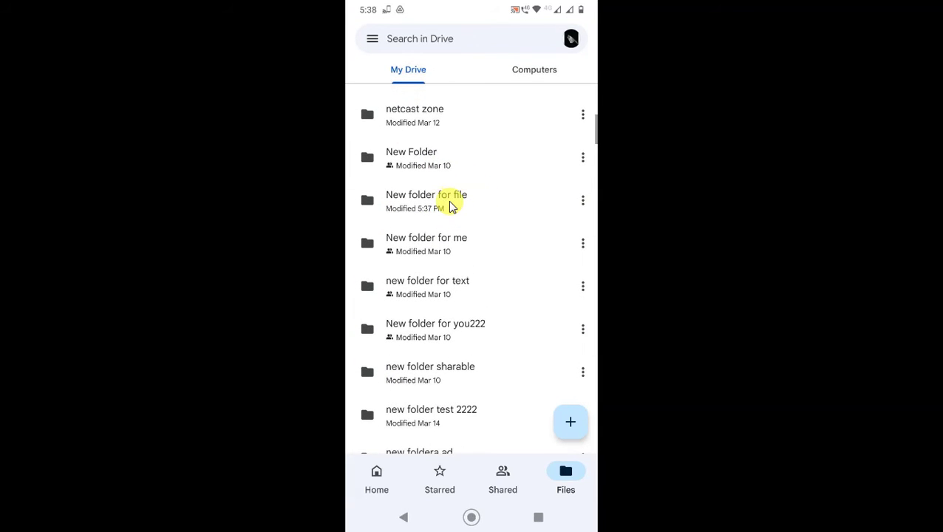
scroll(452, 208, up, 1)
click(452, 209)
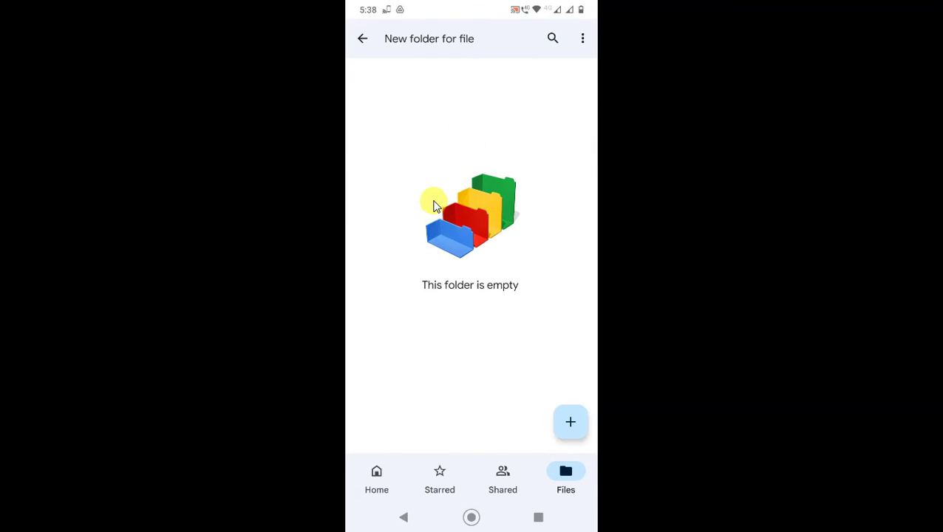
click(571, 423)
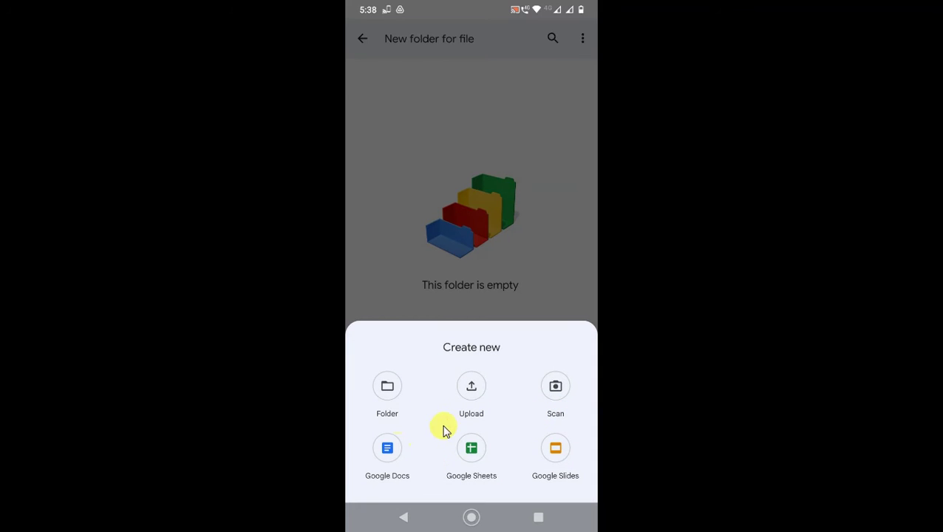
- Choose Upload and browse the moto g(8) plus storage to its Download folder
click(461, 399)
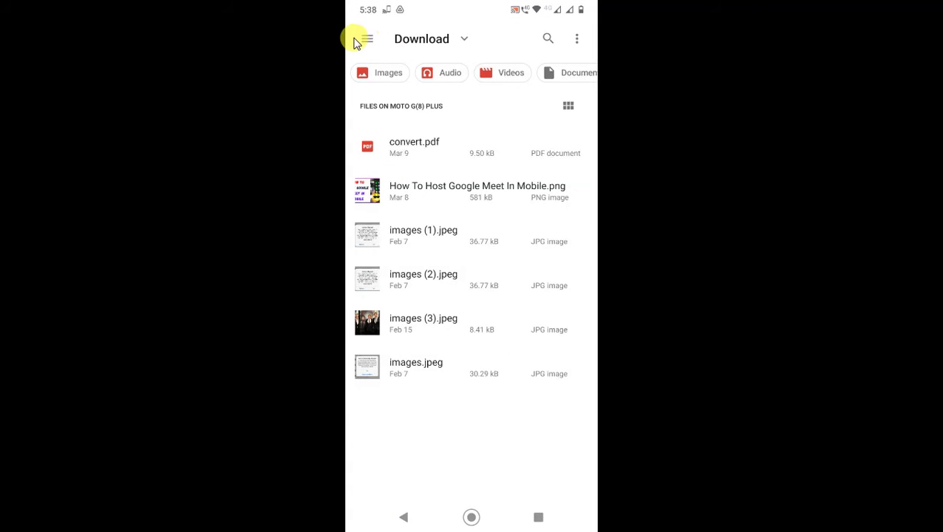
click(367, 40)
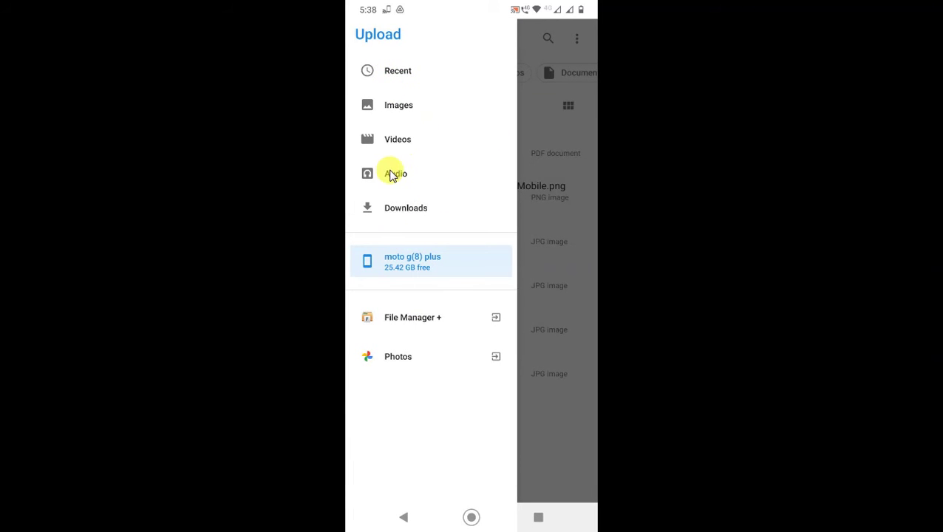
click(412, 260)
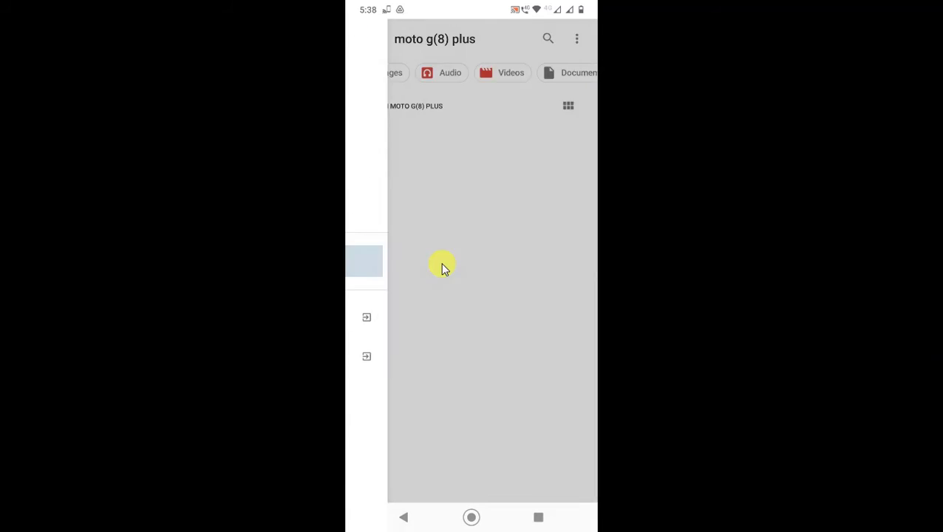
scroll(464, 187, down, 5)
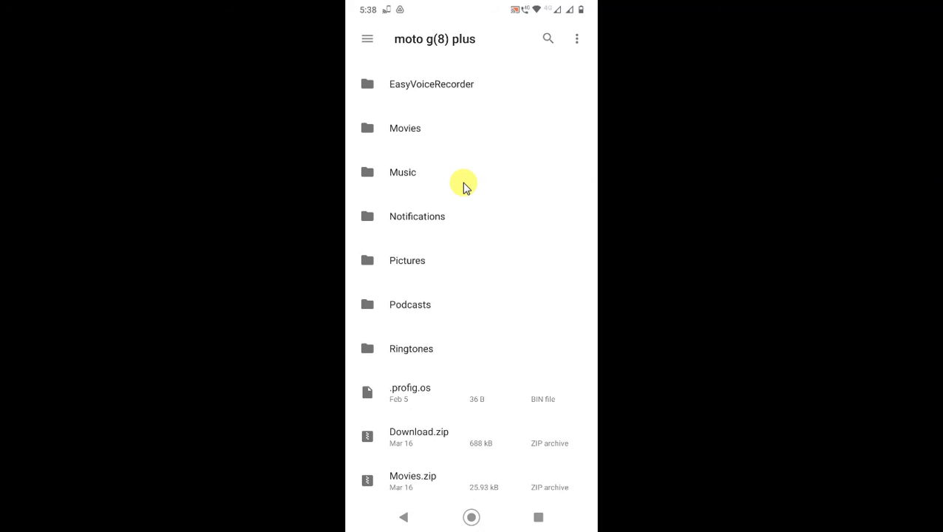
scroll(465, 214, up, 5)
scroll(462, 317, down, 5)
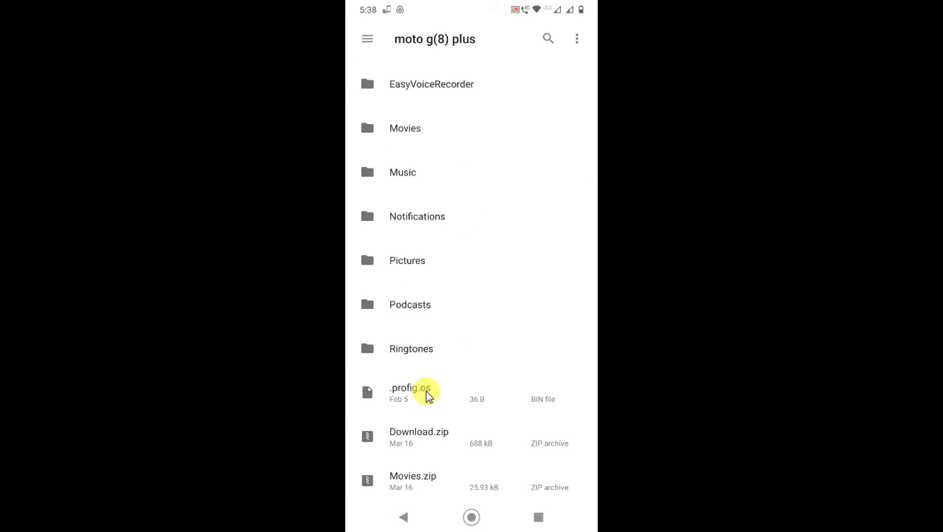
scroll(432, 296, up, 5)
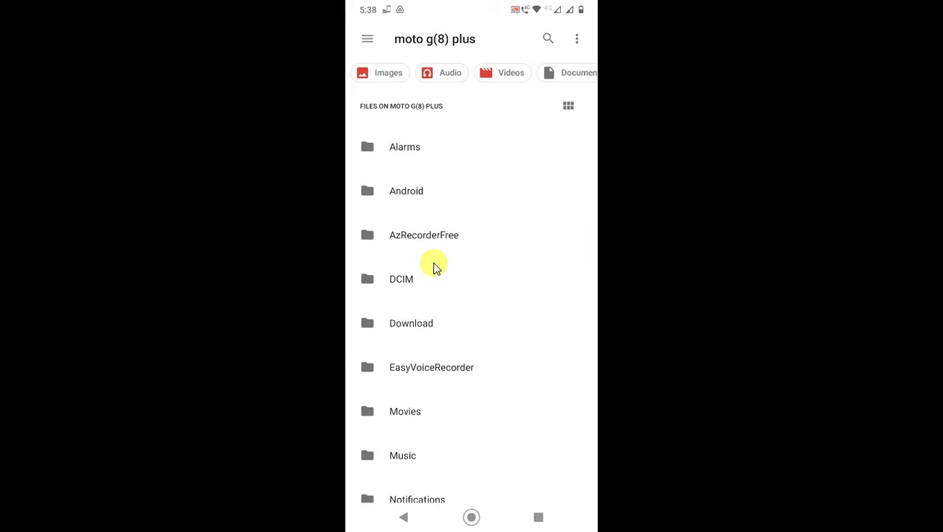
click(413, 324)
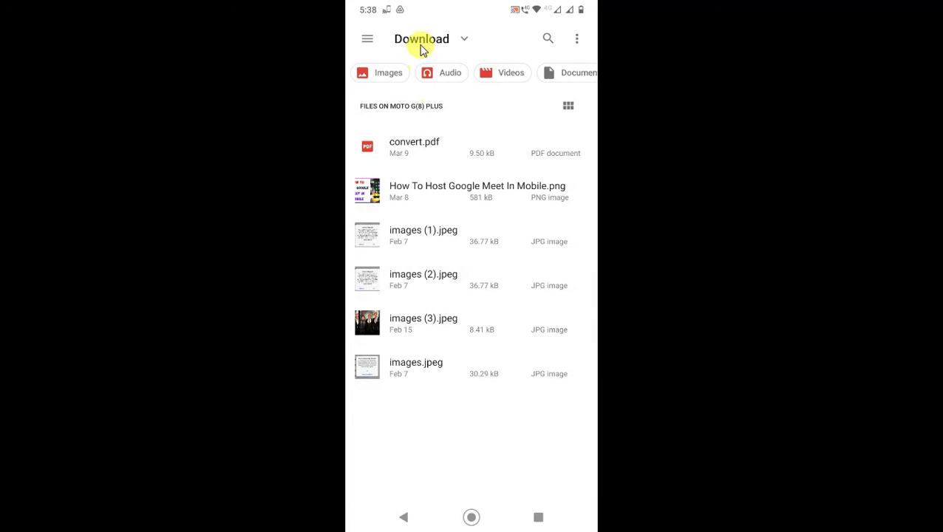
- Select convert.pdf and images (1), (2), (3).jpeg and upload them to the folder
click(414, 232)
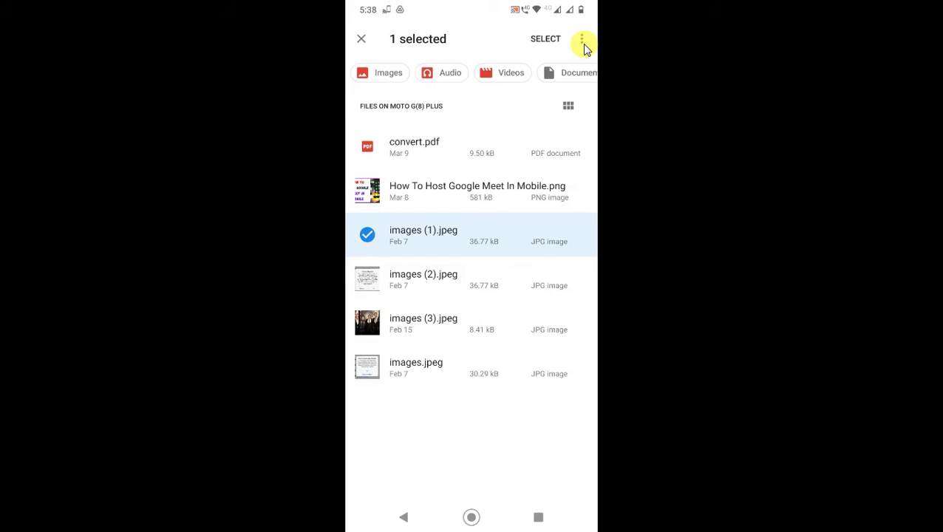
click(582, 44)
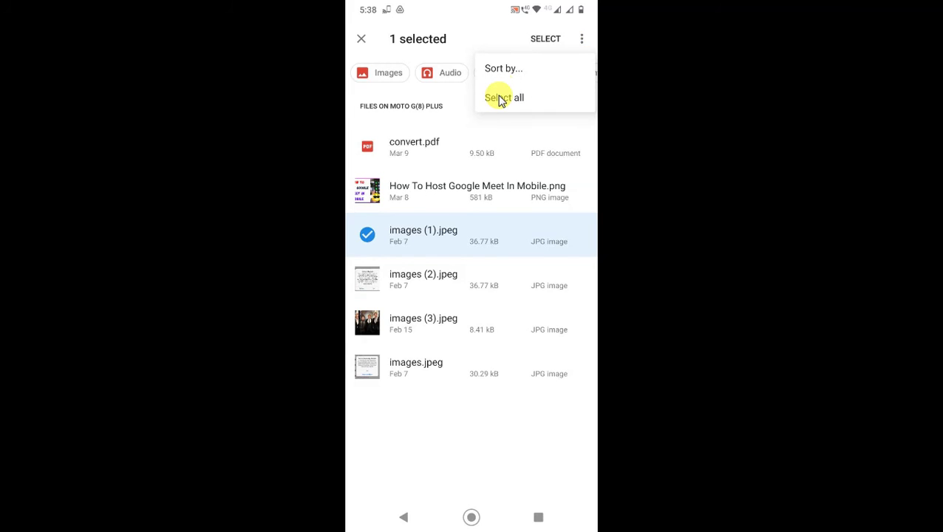
click(461, 277)
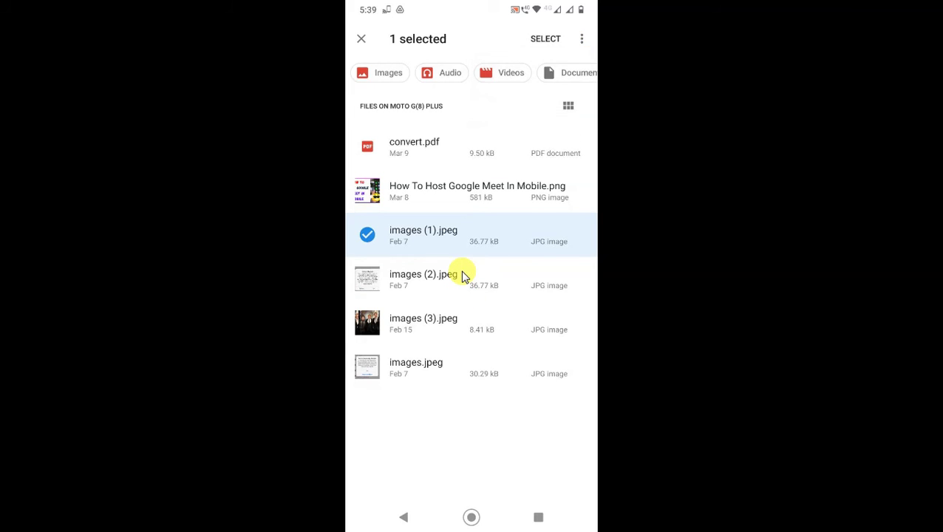
click(462, 276)
click(451, 319)
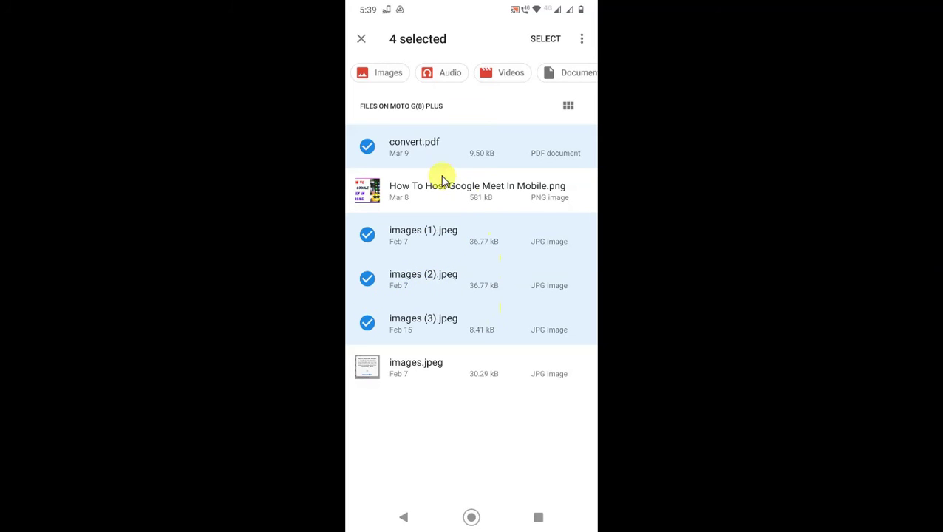
click(547, 38)
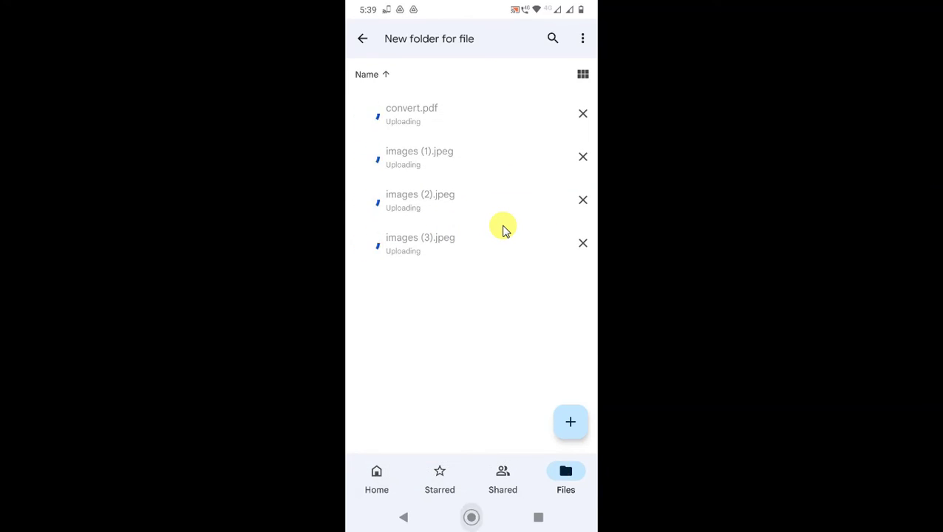
key(super+Return)
- Launch Files by Google and open Internal storage > Download
scroll(504, 225, down, 1)
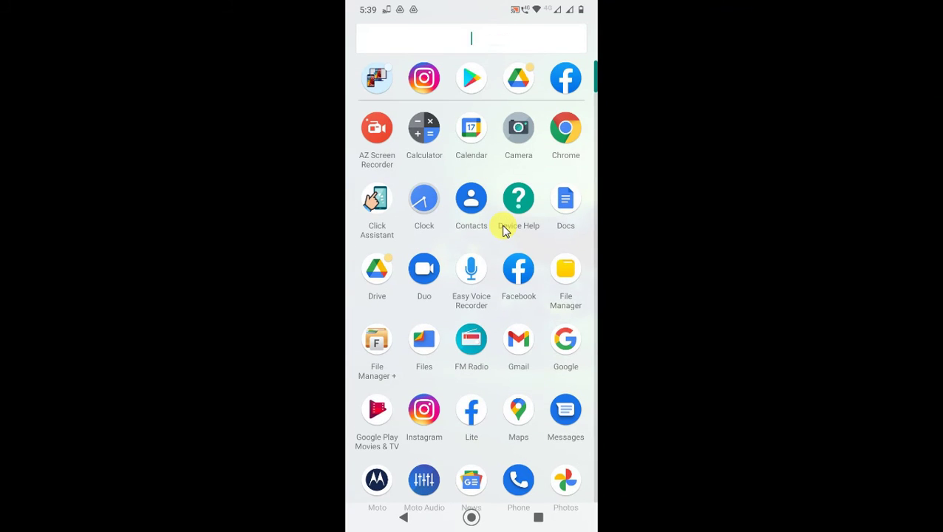
text(F)
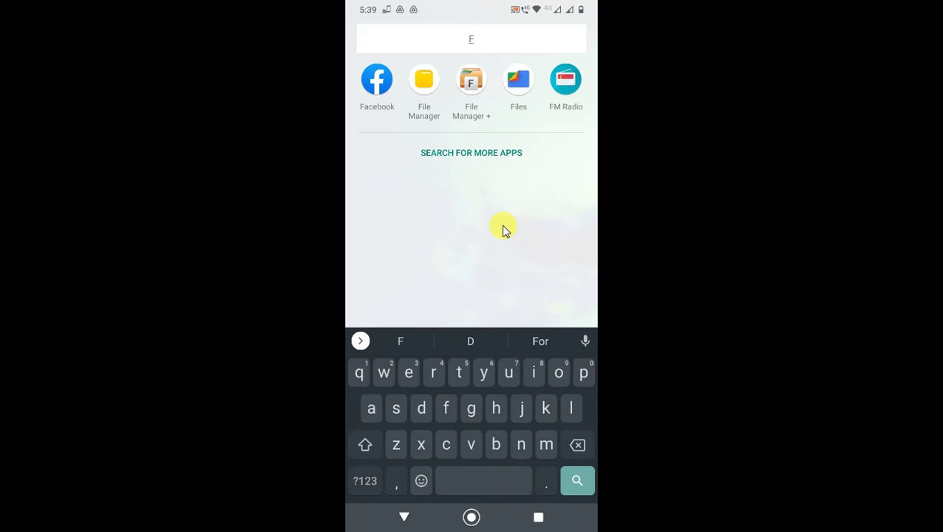
key(Return)
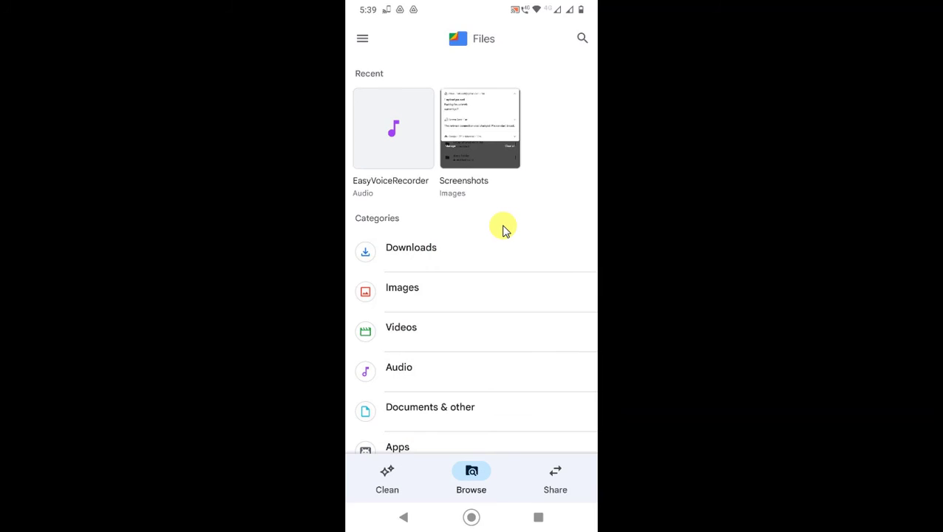
scroll(505, 229, down, 3)
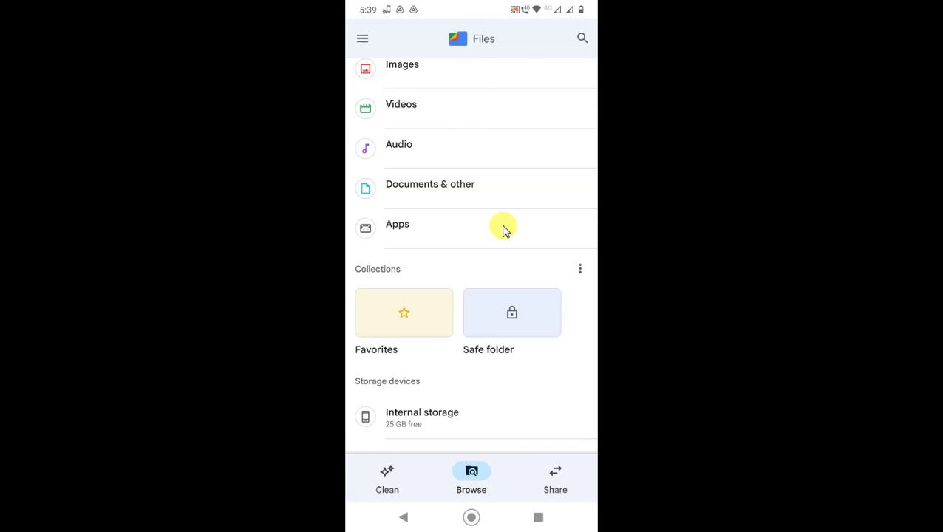
key(Return)
scroll(505, 229, down, 2)
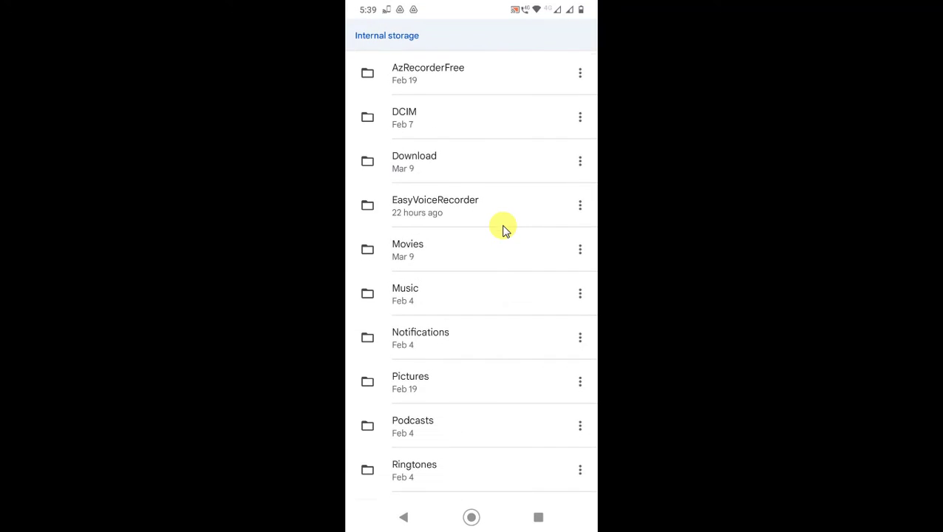
key(Return)
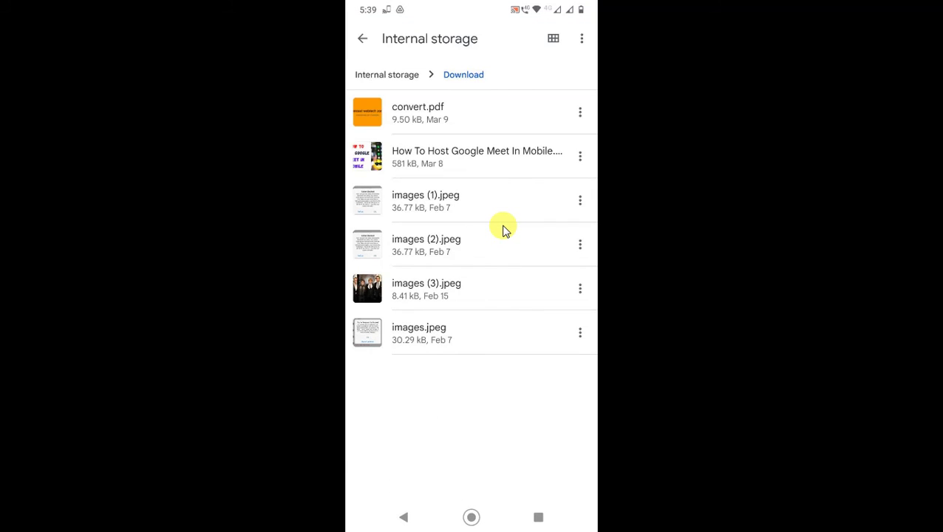
- Select all six Download files, including convert.pdf and images (1)–(3).jpeg
key(Return)
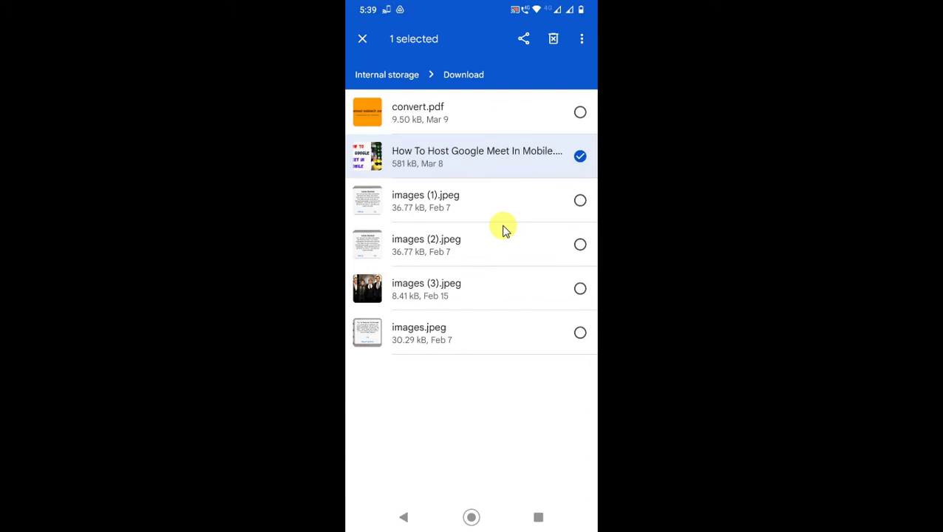
key(Up)
key(Return)
key(Down)
key(Down)
key(Return)
key(Down)
key(Return)
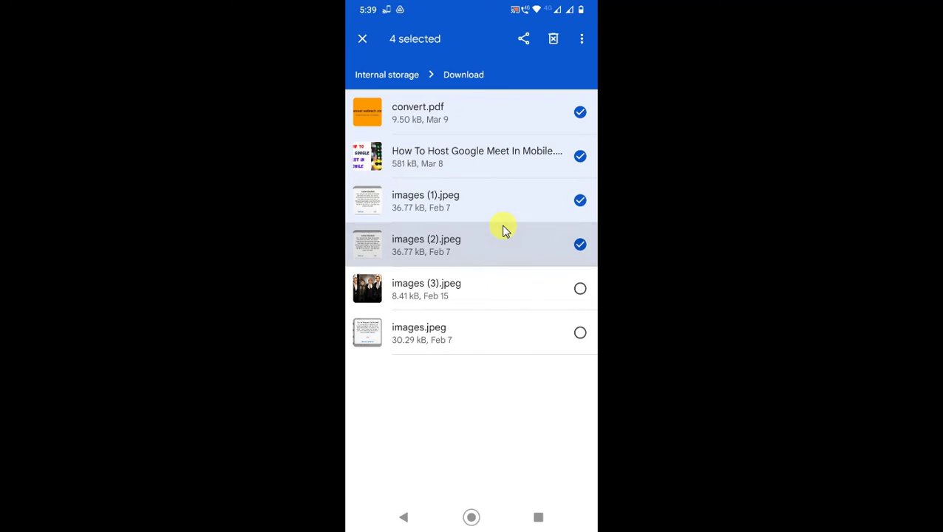
key(Menu)
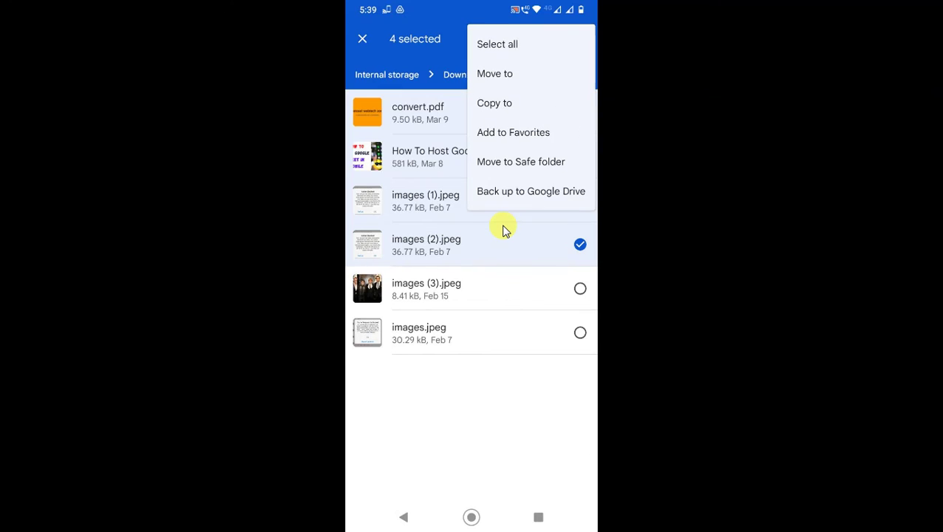
click(519, 45)
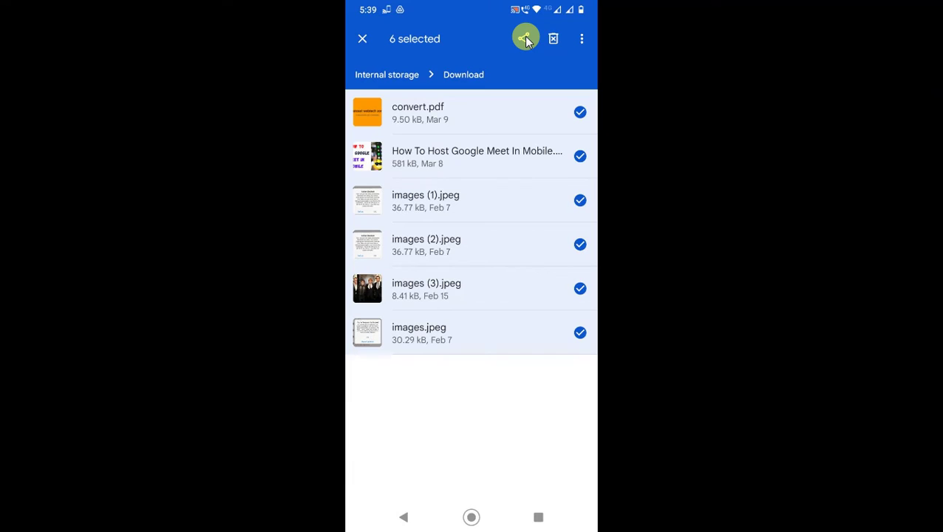
- Share the six selected files to Drive from the expanded share sheet's Apps list
click(524, 38)
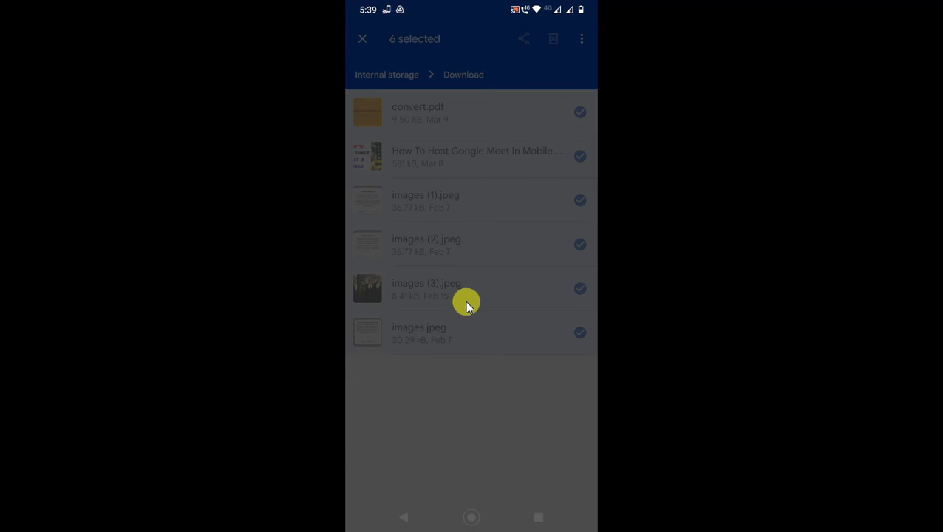
drag(497, 362, 536, 294)
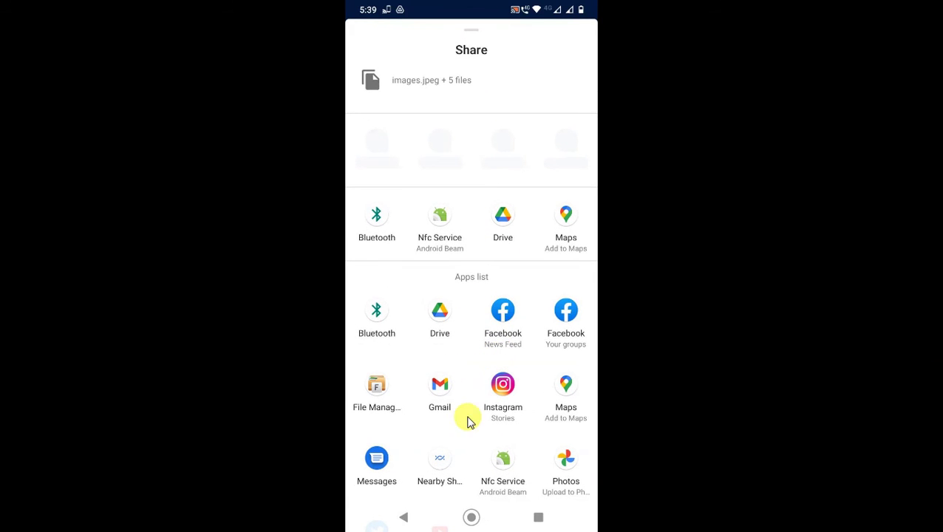
drag(501, 378, 497, 319)
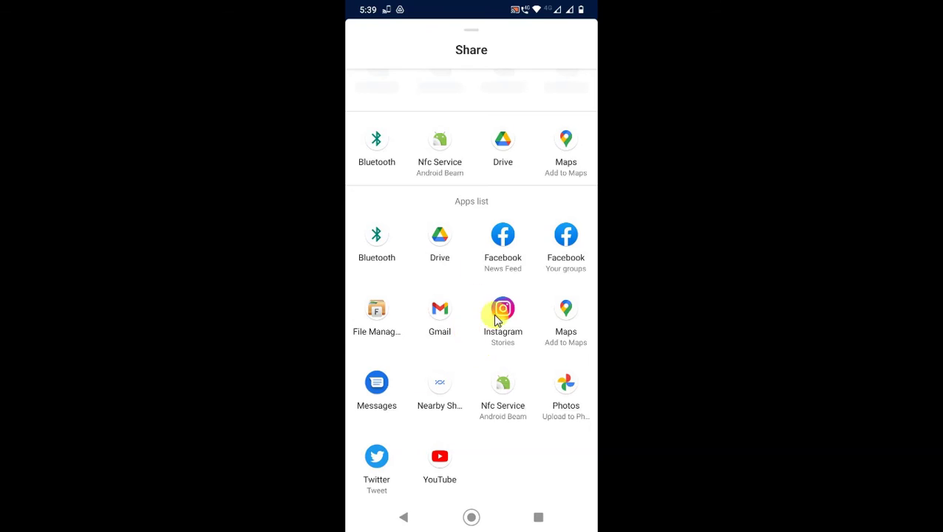
click(439, 244)
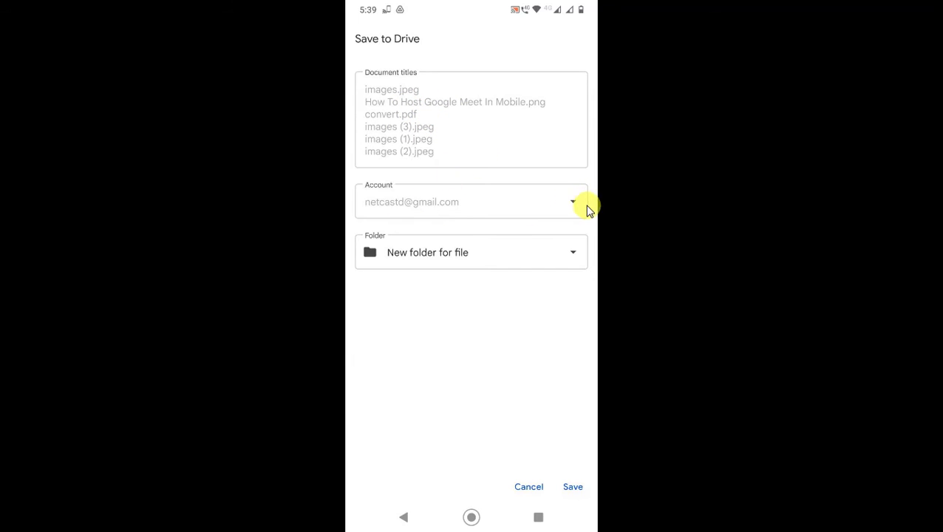
- Pick 'New folder for file' under My Drive as the destination and save the six files for upload
click(575, 254)
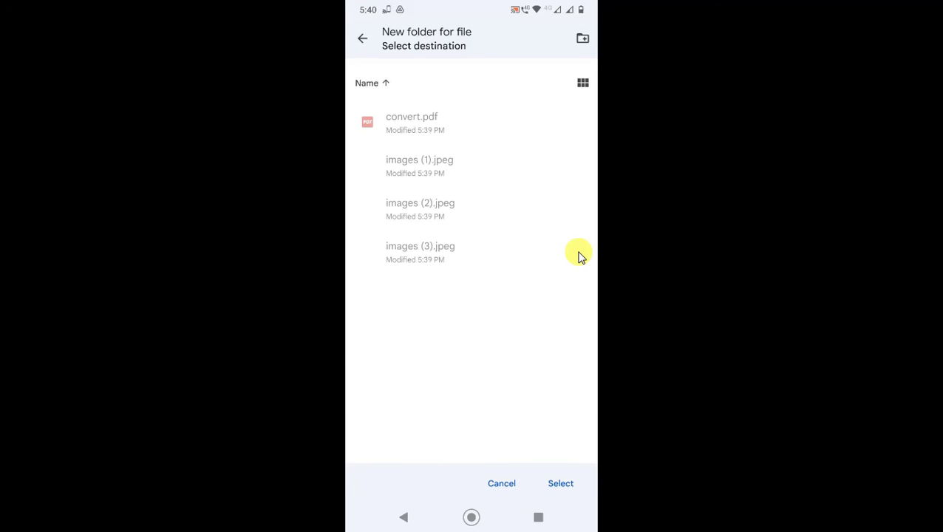
click(364, 39)
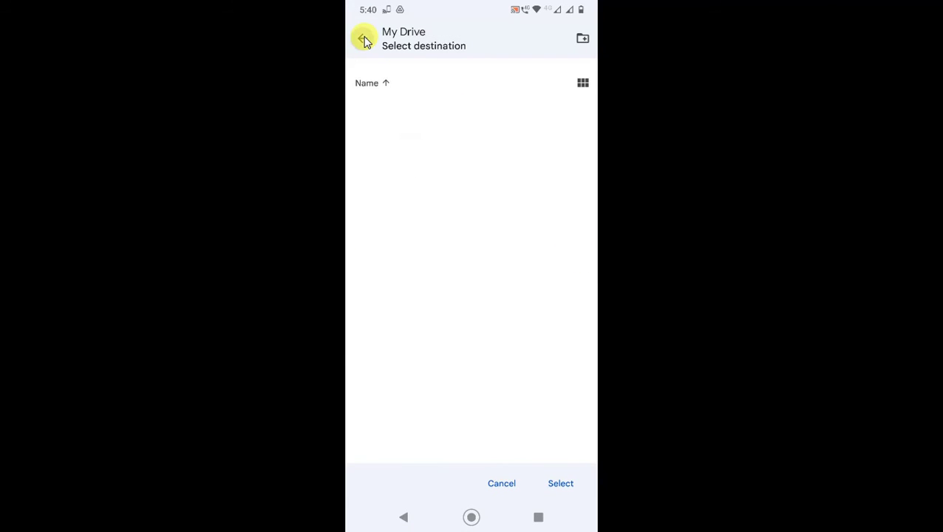
scroll(483, 269, down, 15)
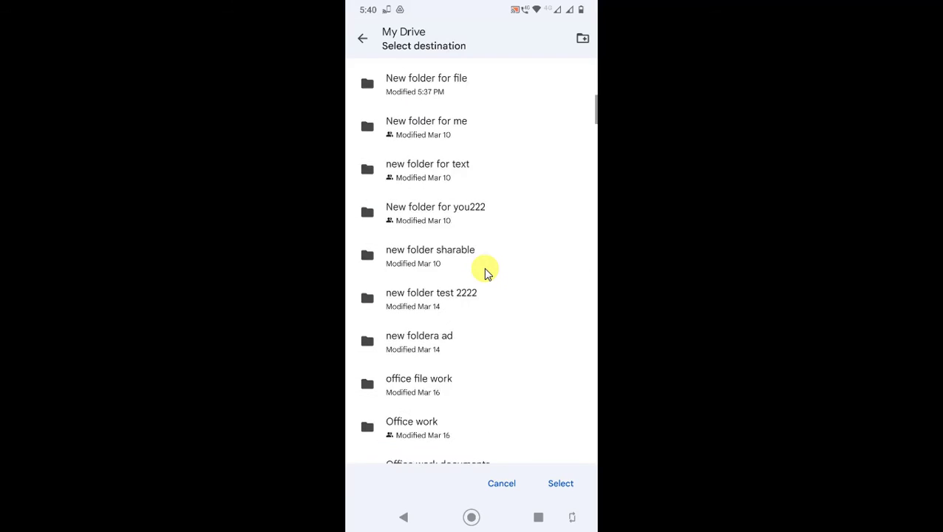
scroll(483, 270, up, 15)
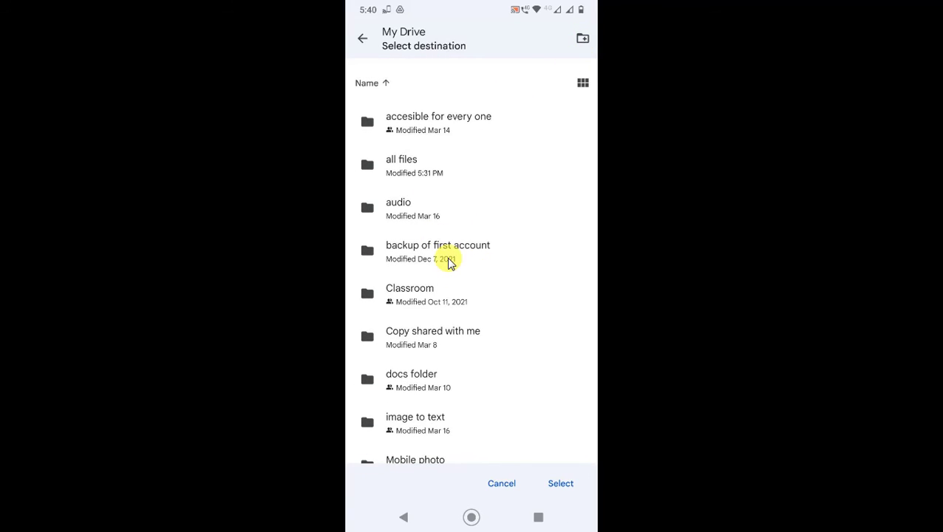
scroll(449, 261, down, 5)
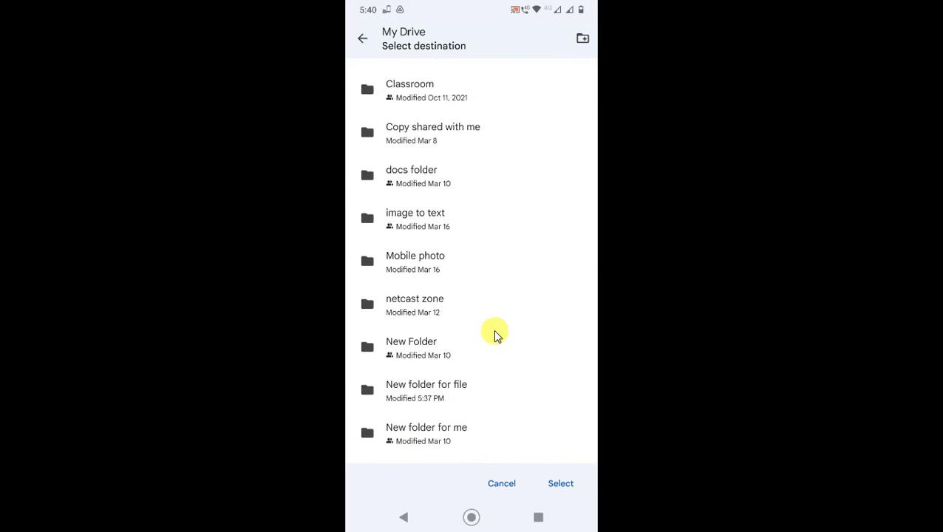
scroll(491, 325, down, 3)
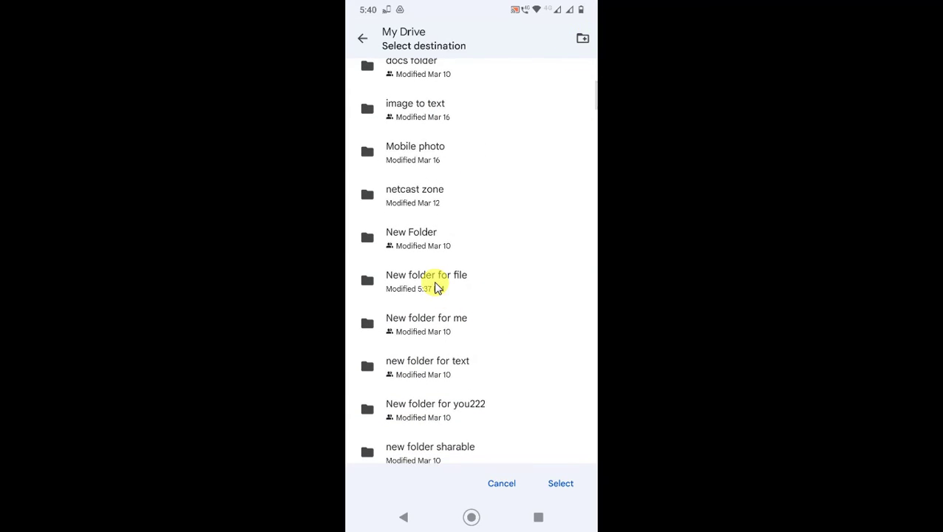
click(433, 280)
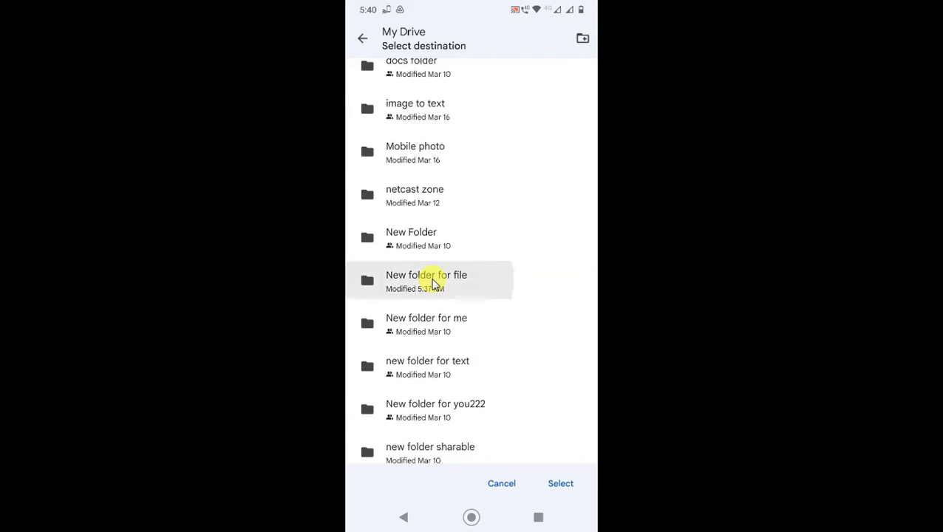
click(559, 484)
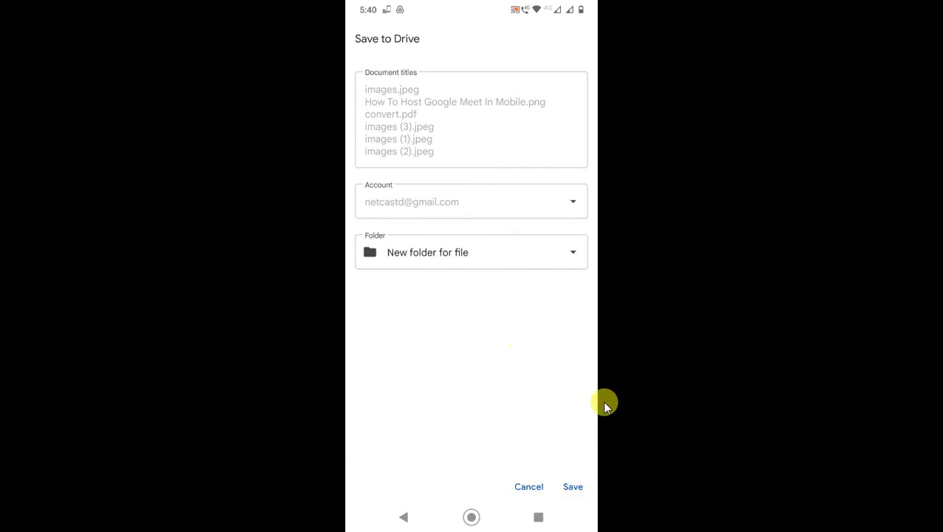
click(569, 482)
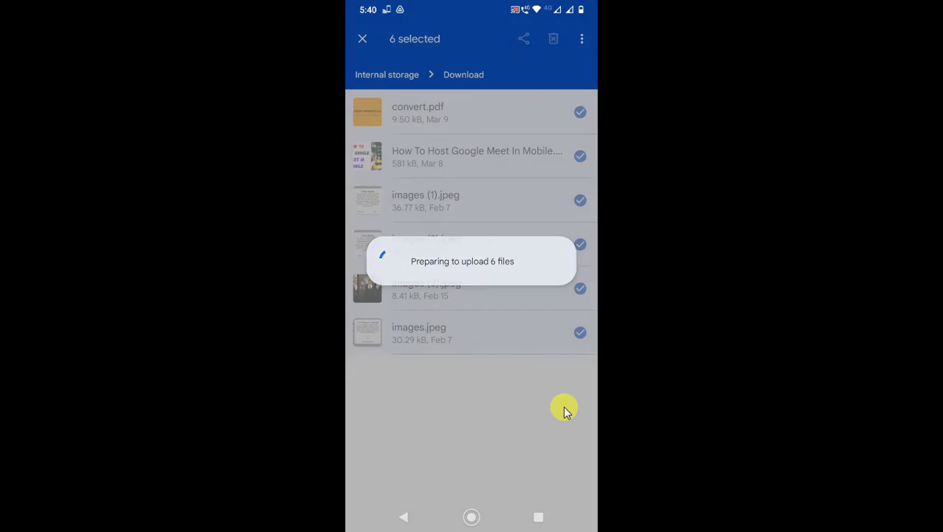